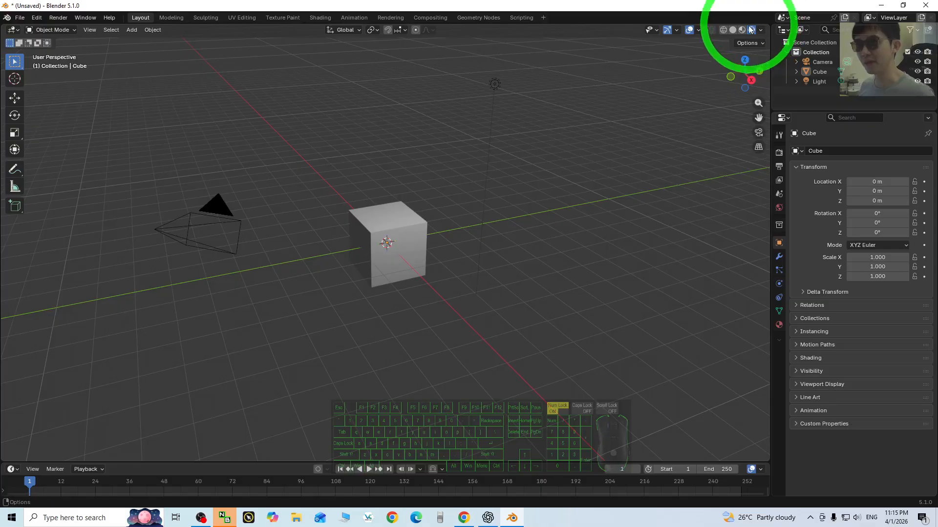
- Lower the existing light beside the cube to a height of about 2.2 m
click(494, 85)
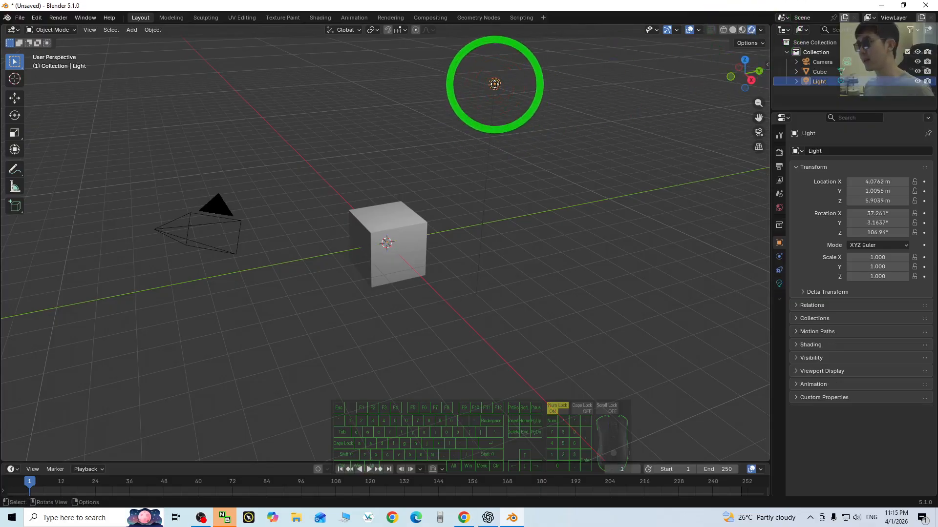
click(17, 99)
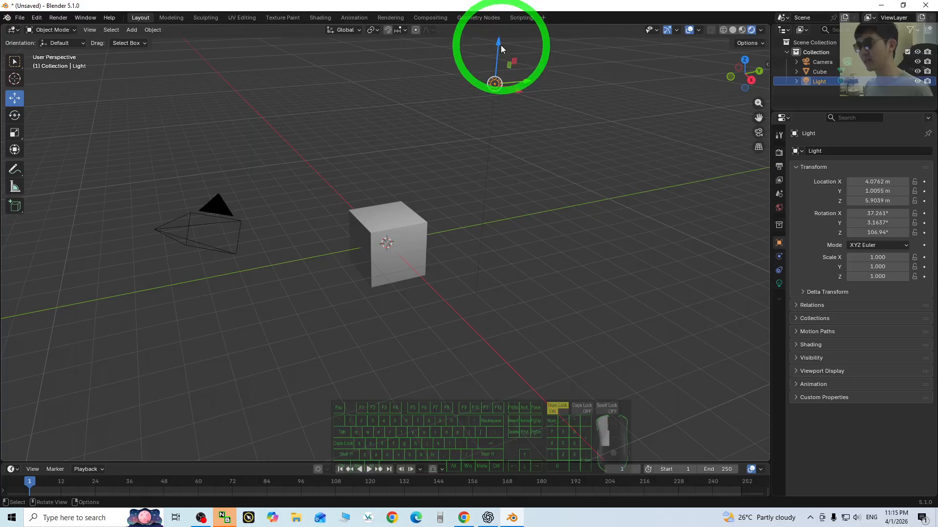
drag(501, 47, 528, 225)
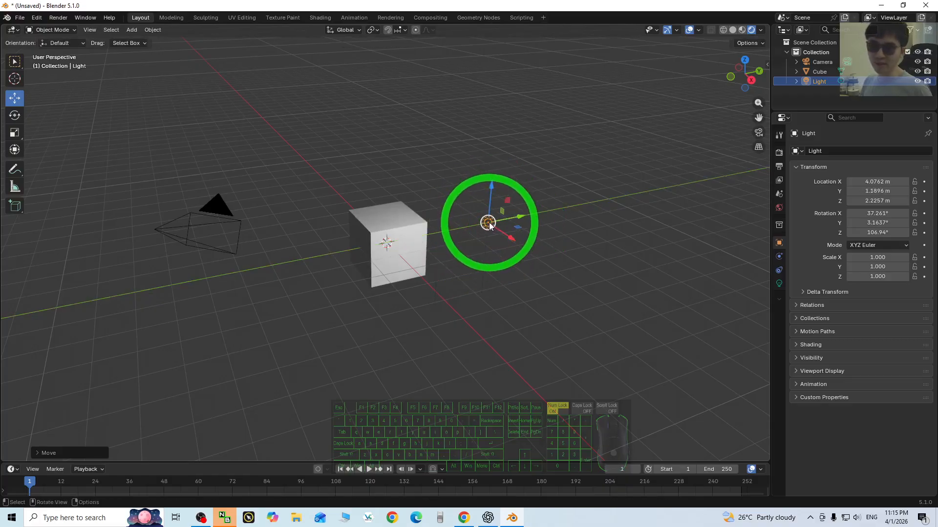
- Try different power values on the light, including 500 and 10000, to compare brightness on the cube
click(779, 283)
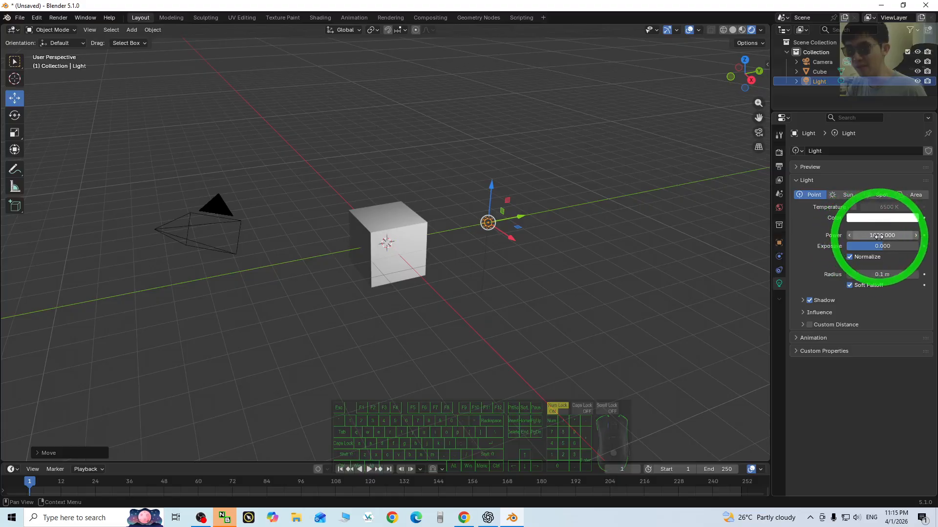
drag(875, 238, 244, 233)
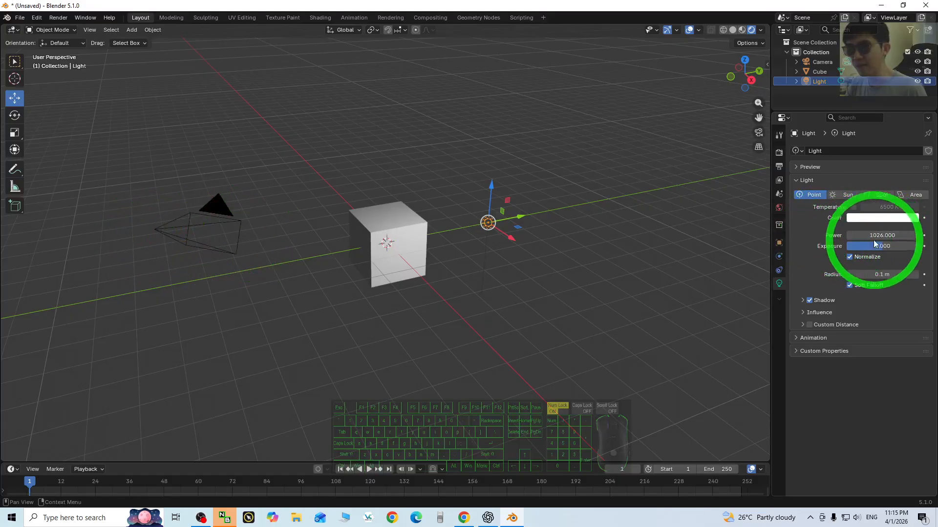
click(871, 233)
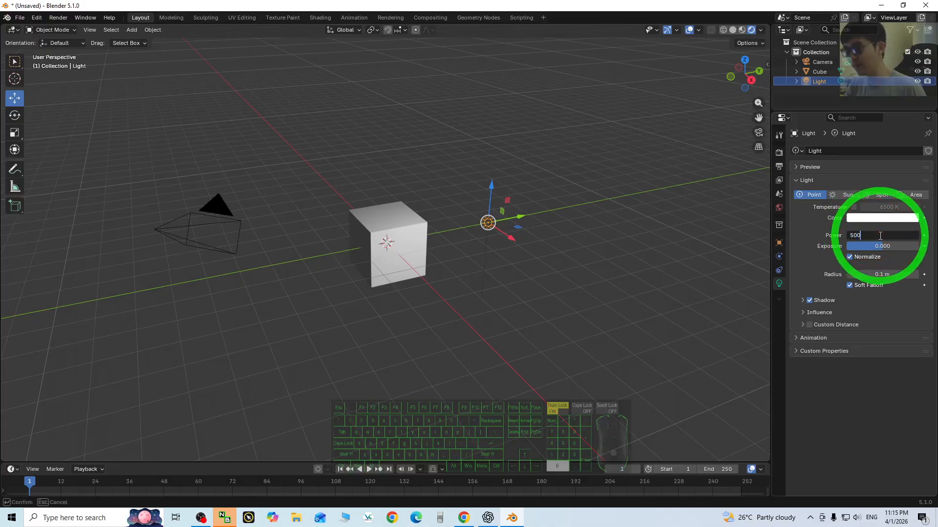
key(Return)
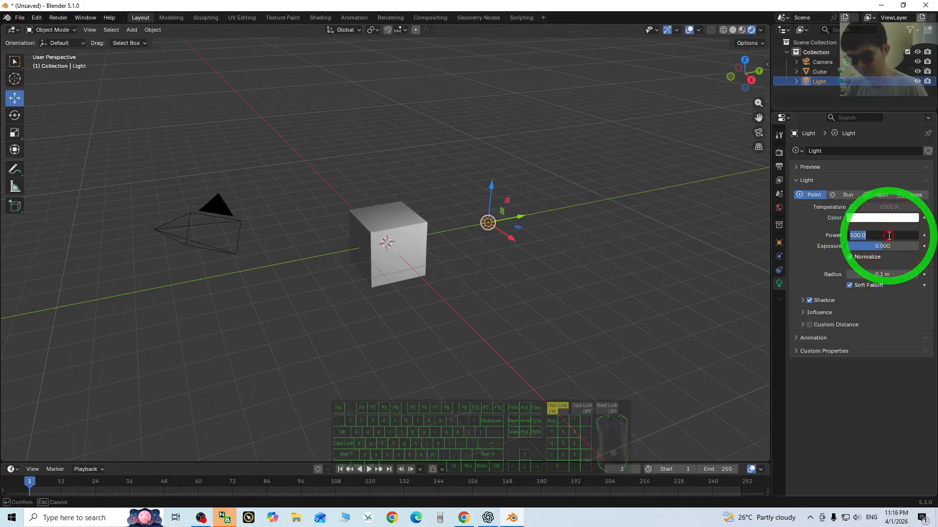
key(Return)
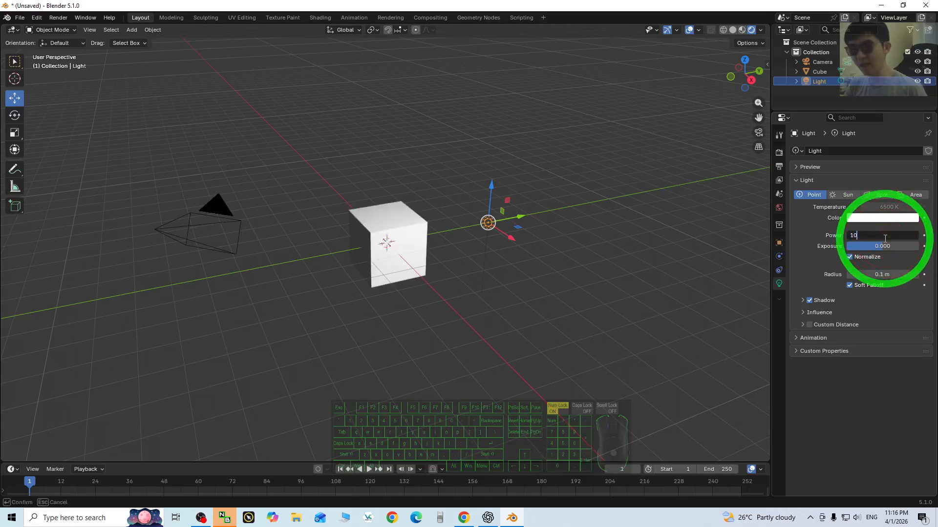
key(Return)
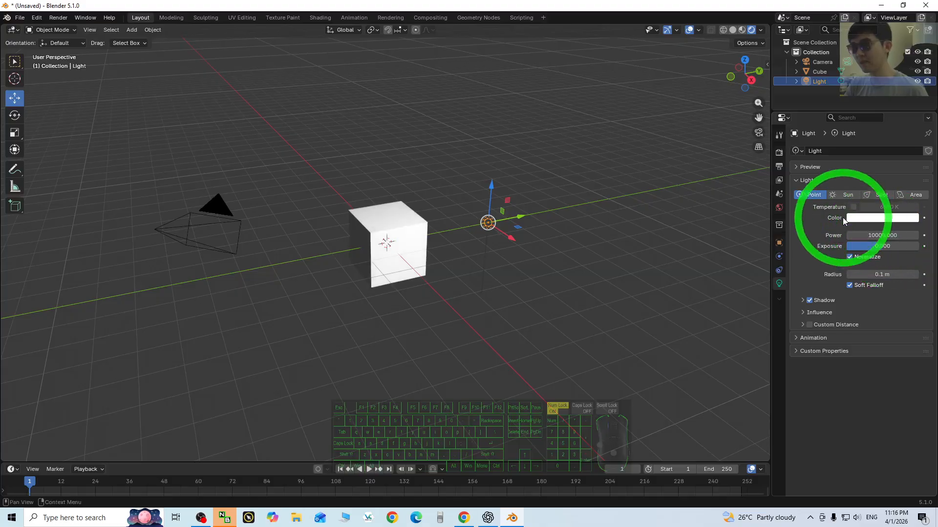
- Move the light to the opposite side of the cube along Y and set its power to 500
scroll(538, 265, up, 2)
drag(550, 215, 306, 263)
drag(882, 235, 882, 235)
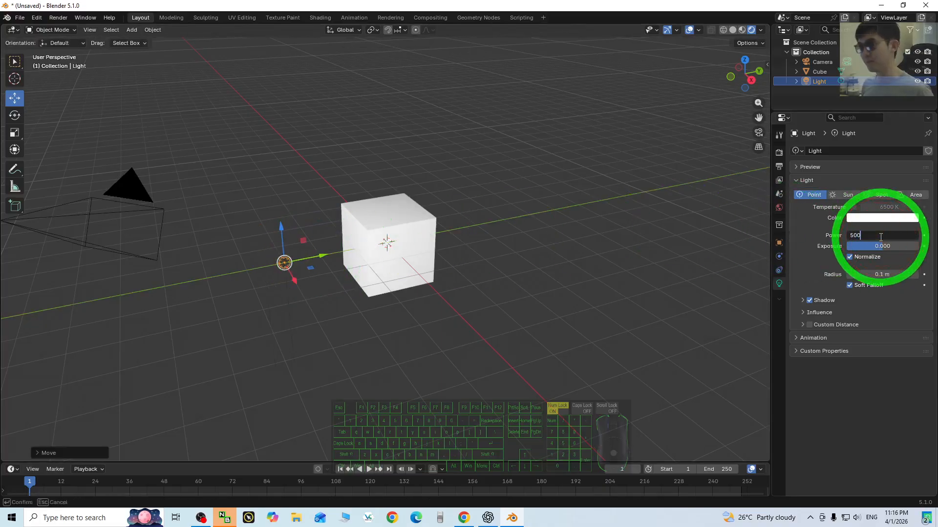
text(500)
key(Return)
- Move the light back past the cube along Y and adjust its height so it sits beside the cube
drag(321, 255, 426, 266)
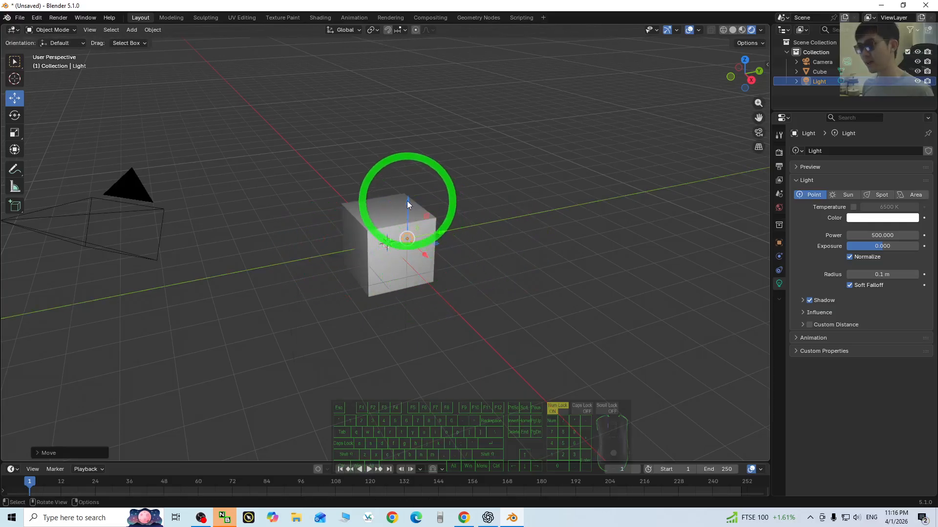
drag(408, 202, 408, 162)
drag(424, 210, 471, 240)
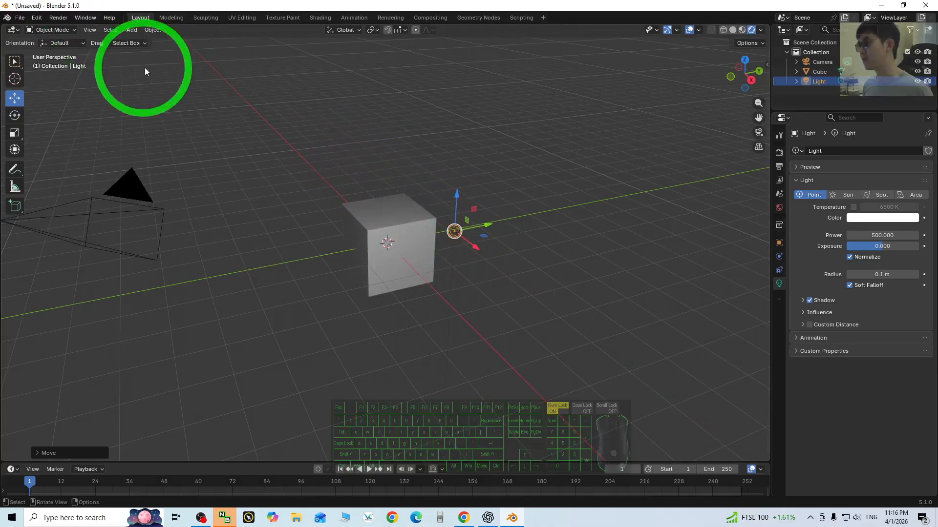
- Add a new point light and move it out of the cube along negative Y, opposite the first light
click(132, 29)
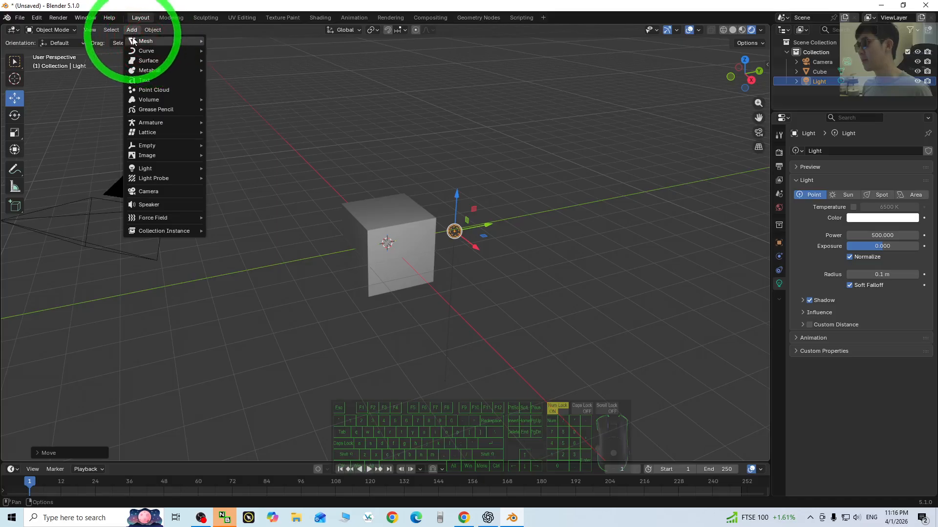
mouse_move(155, 166)
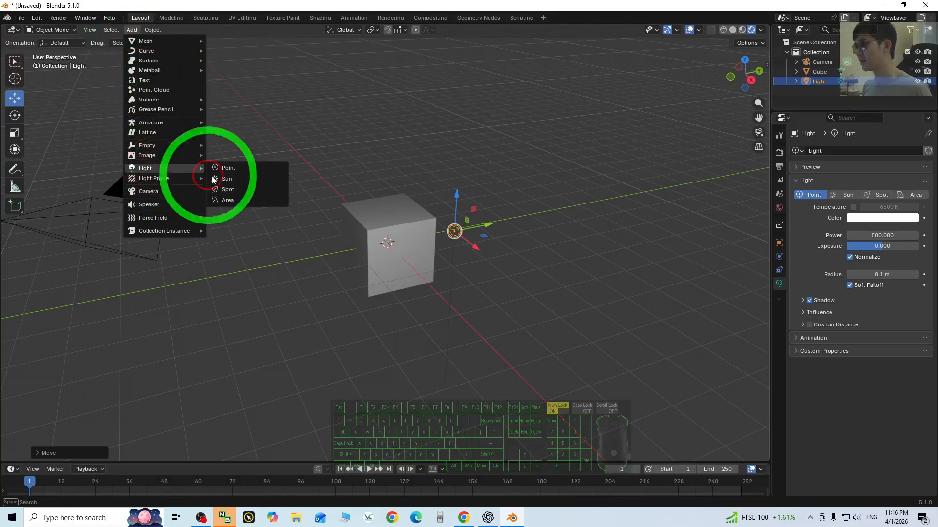
click(238, 168)
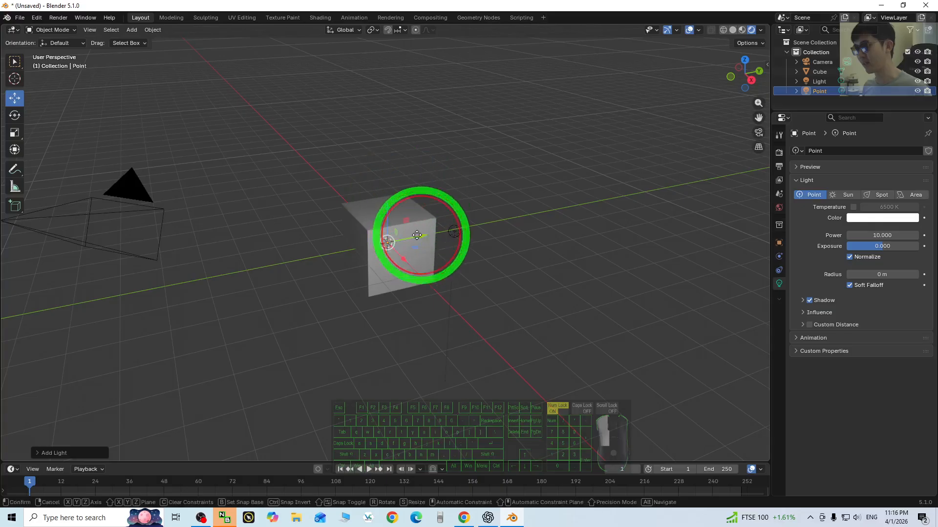
drag(418, 237, 327, 208)
drag(366, 240, 355, 242)
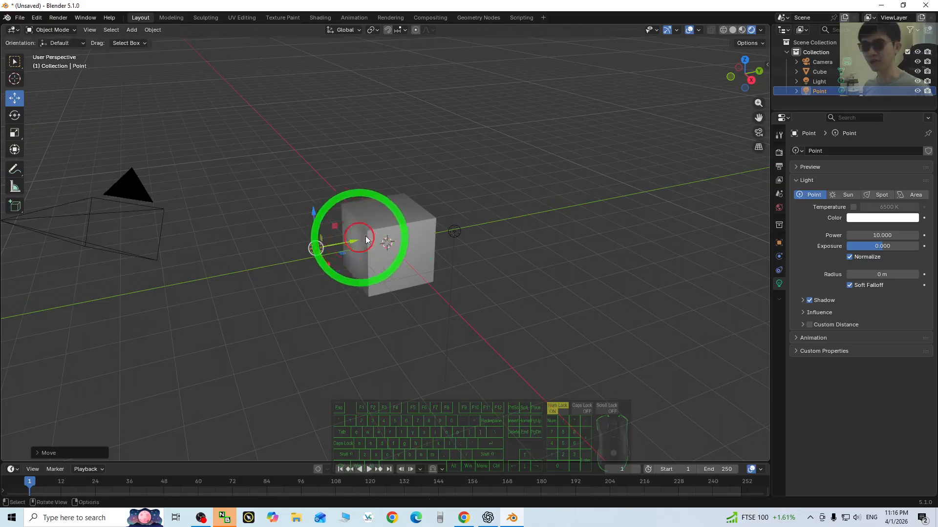
- Set the new point light's colour to green #1FFF78 and its power to 200
click(864, 219)
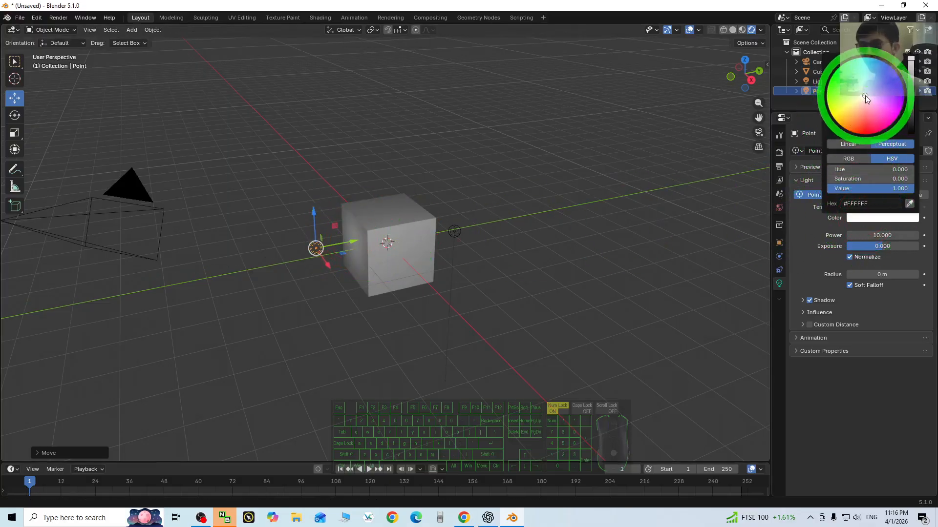
drag(865, 95, 845, 68)
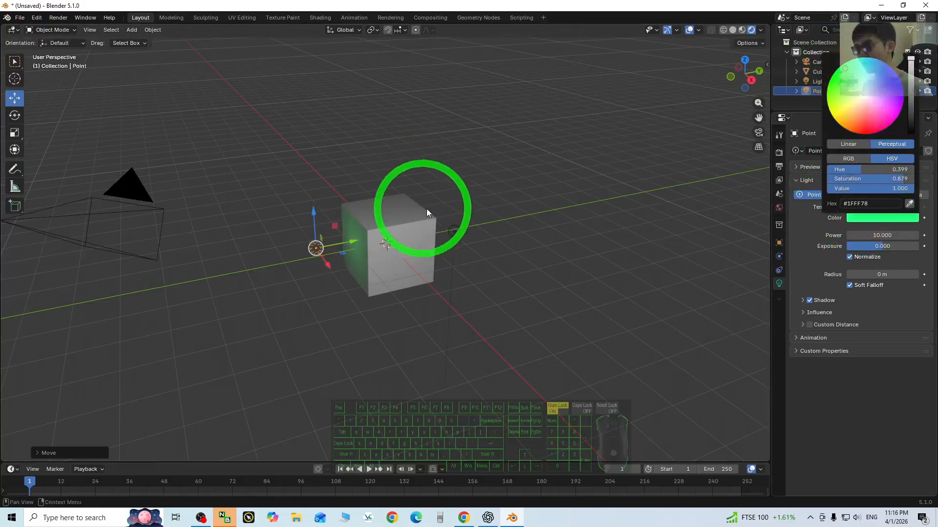
click(870, 235)
mouse_move(877, 237)
mouse_down()
mouse_move(151, 241)
mouse_move(859, 232)
mouse_up()
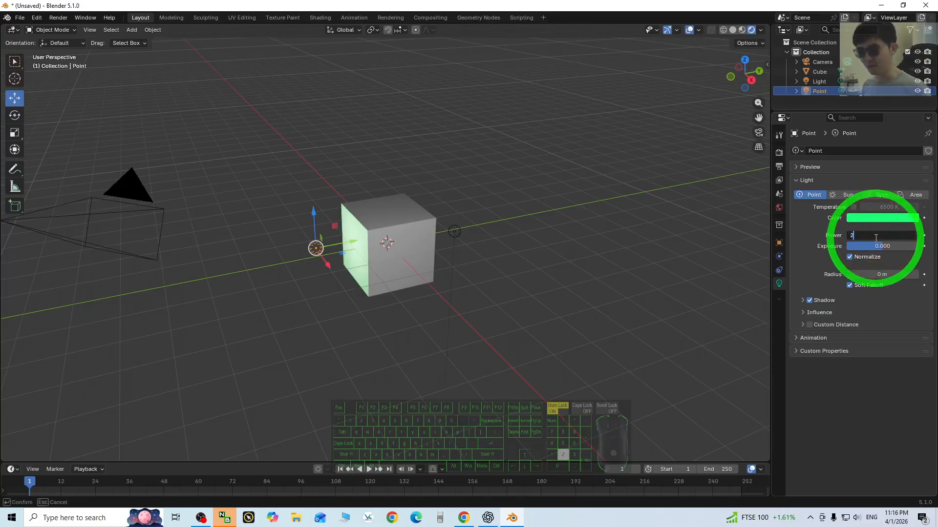
key(Return)
- Raise the green point light above the cube's top face and adjust its position near the cube's edge
scroll(355, 238, up, 4)
scroll(351, 241, down, 2)
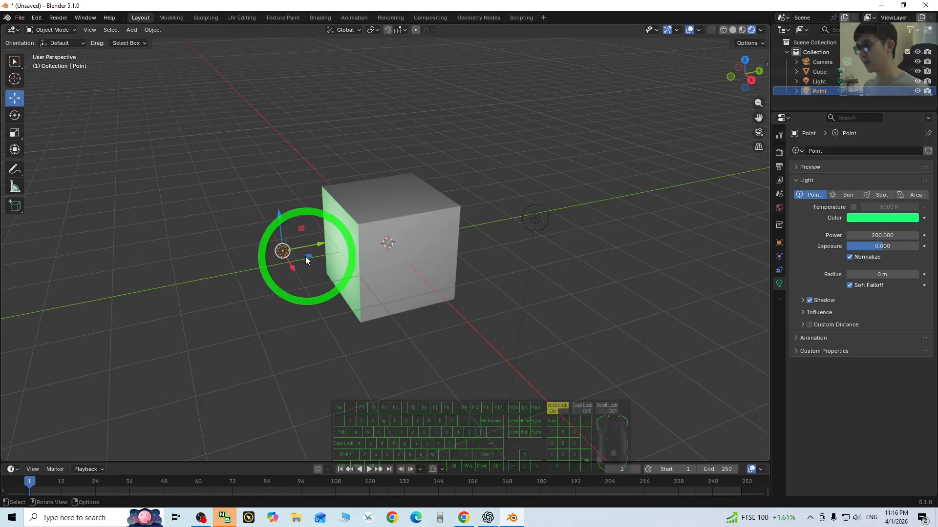
drag(281, 218, 278, 154)
mouse_move(317, 190)
mouse_down()
mouse_move(358, 182)
mouse_move(324, 200)
mouse_move(367, 236)
mouse_move(295, 182)
mouse_move(306, 199)
mouse_up()
- Add a spot light and raise it straight up, high above the cube
click(130, 53)
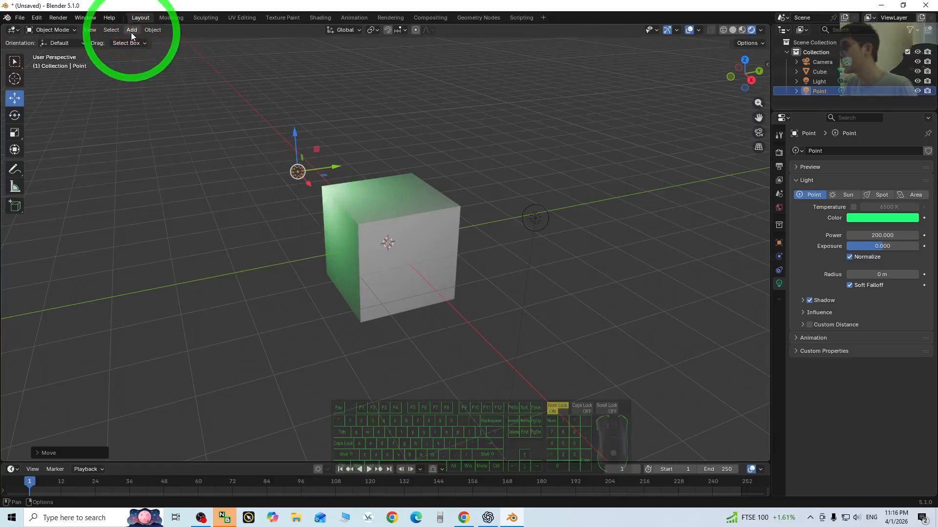
click(130, 30)
mouse_move(151, 166)
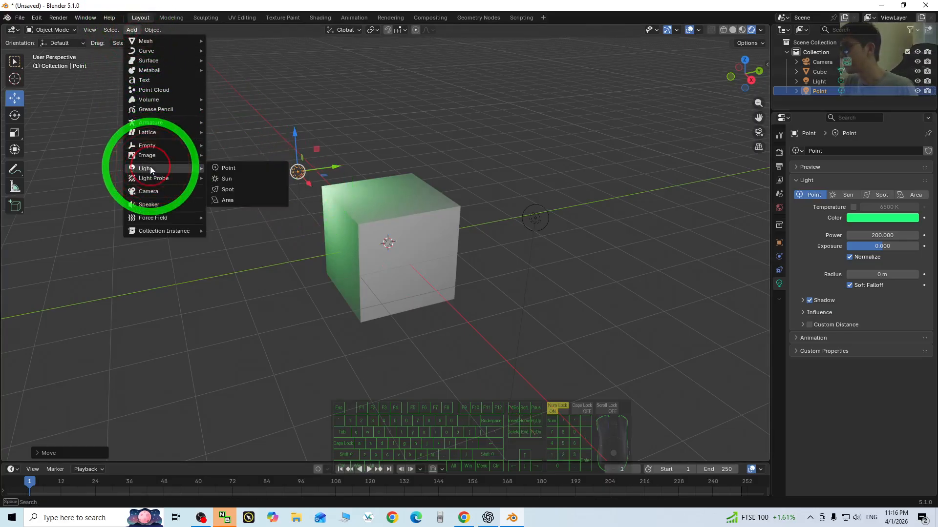
click(239, 189)
scroll(404, 216, down, 3)
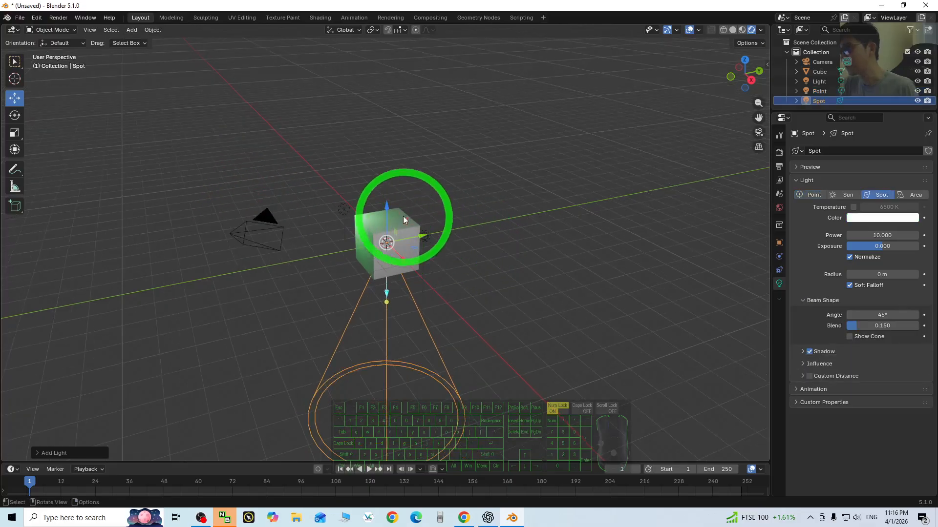
drag(387, 211, 376, 64)
- Scale the spot light down so its cone outline ends above the cube
key(s)
click(404, 161)
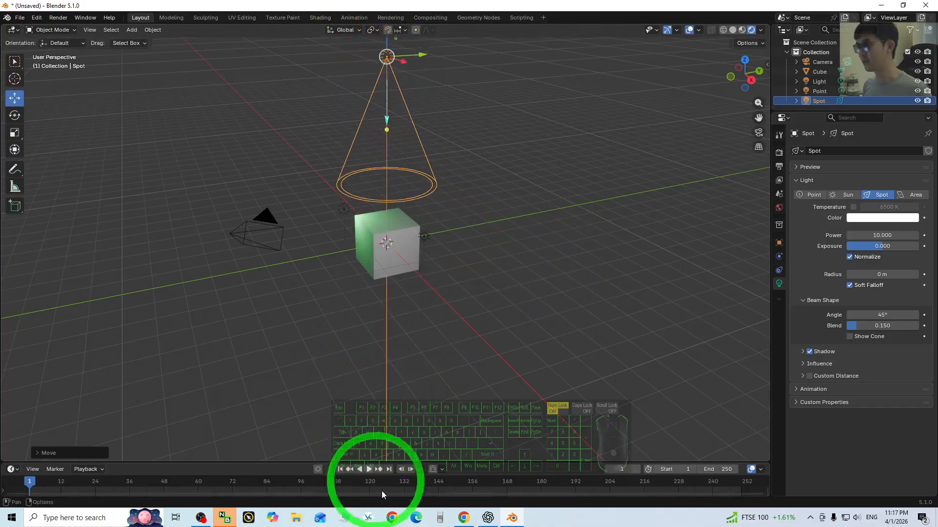
key(s)
click(434, 278)
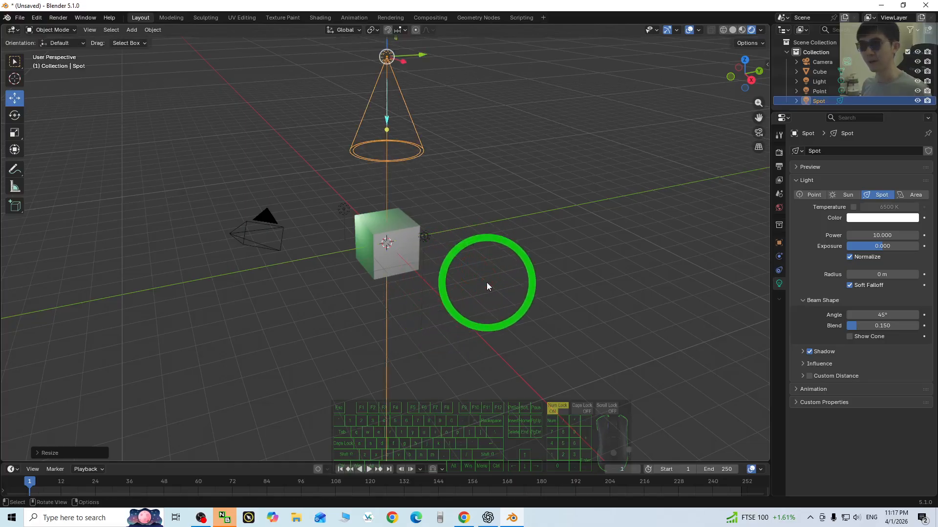
- Set the spot light's power to 1000 and reposition it above the cube
drag(882, 235, 883, 235)
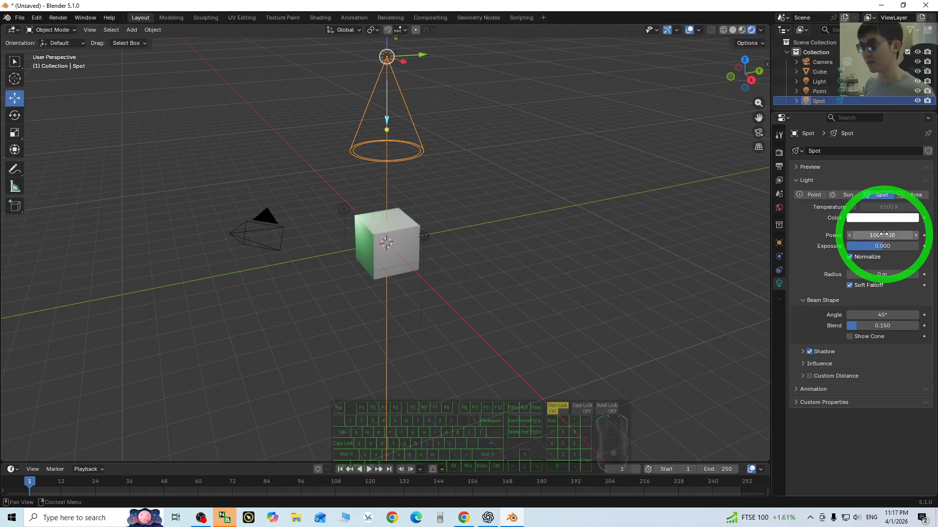
middle_drag(454, 164, 432, 210)
drag(413, 189, 426, 205)
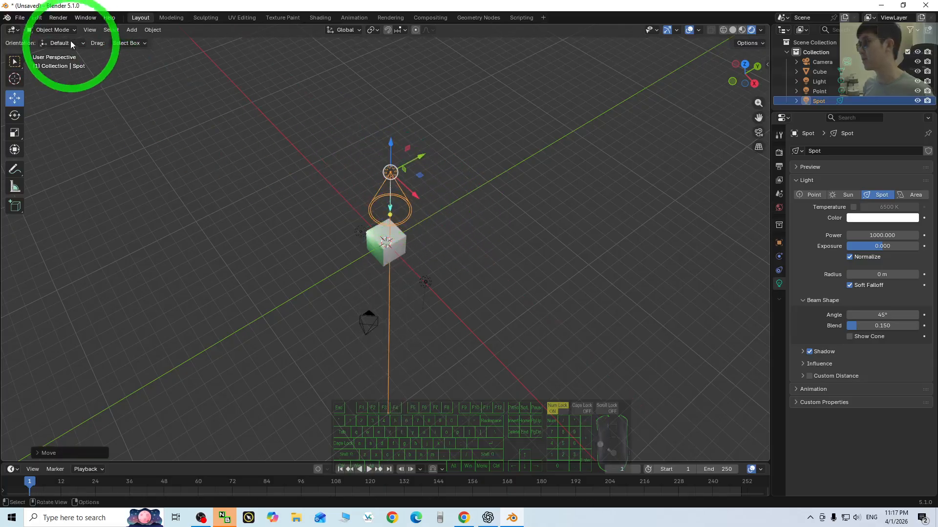
- Add a plane mesh at the origin and scale it up into a large floor around the cube and lights
click(140, 30)
mouse_move(142, 43)
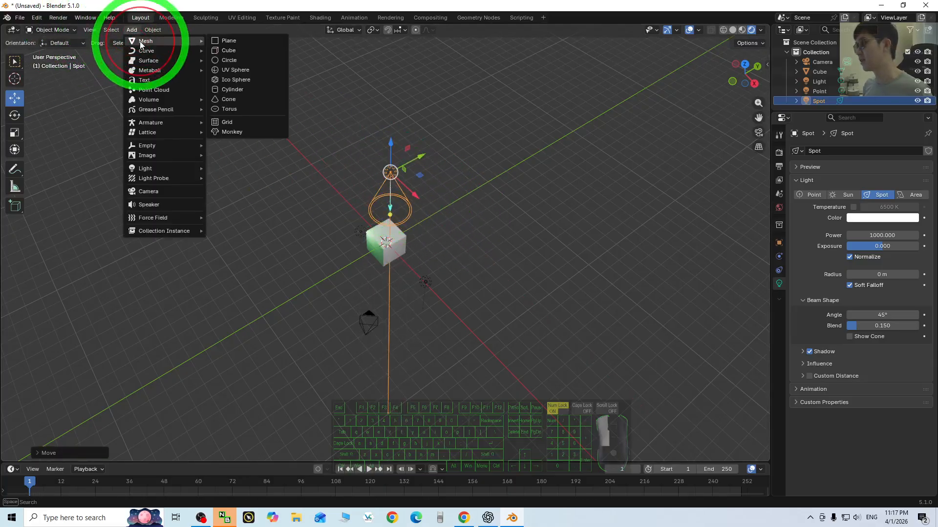
click(236, 40)
key(s)
click(599, 171)
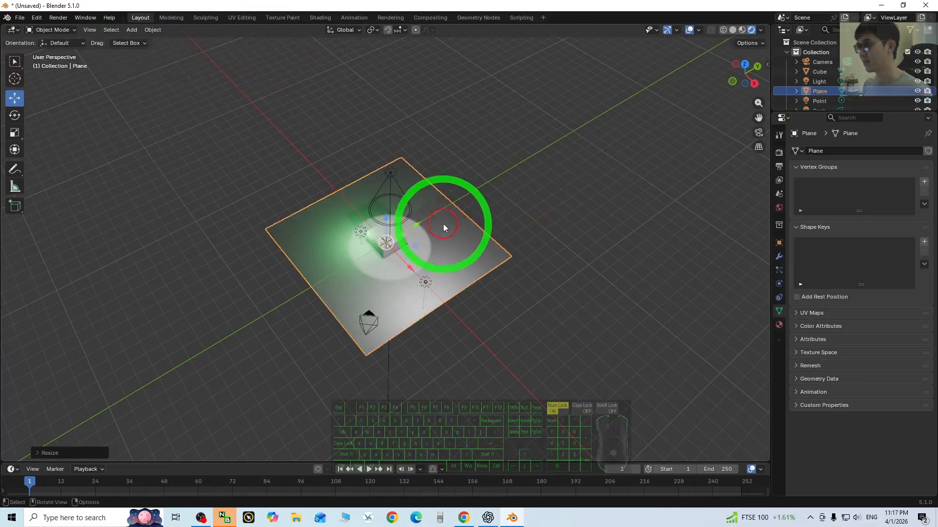
key(s)
click(507, 201)
middle_drag(553, 318, 440, 217)
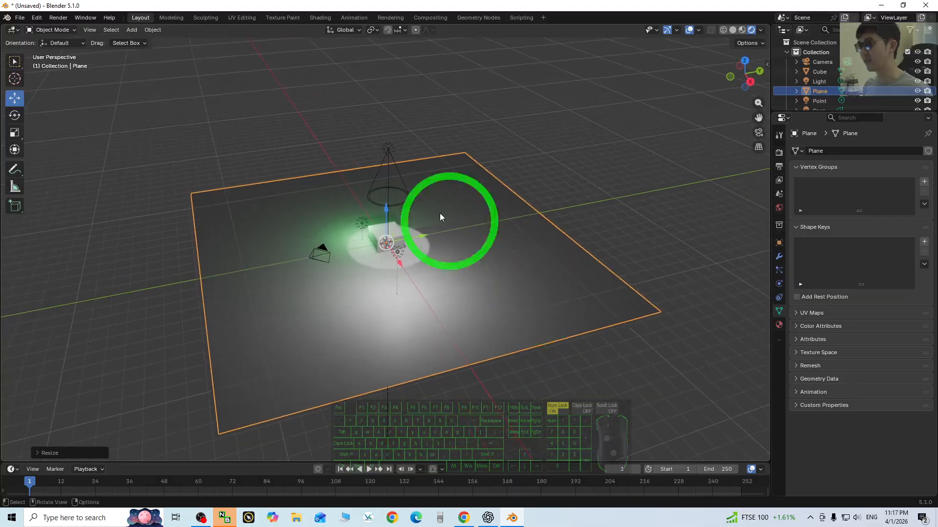
- Move the spot light along X and off to the cube's side, and tilt it so its beam falls at an angle
click(390, 152)
key(g)
key(x)
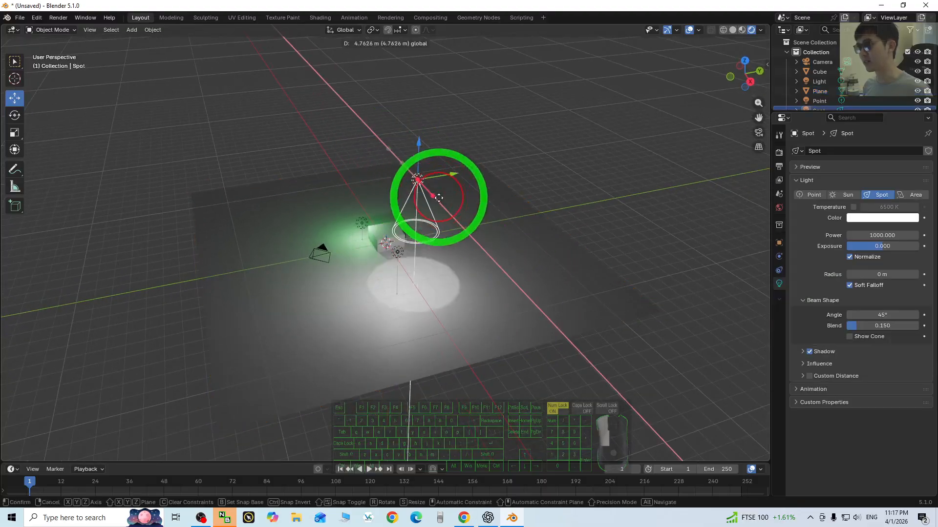
drag(459, 207, 276, 196)
click(16, 115)
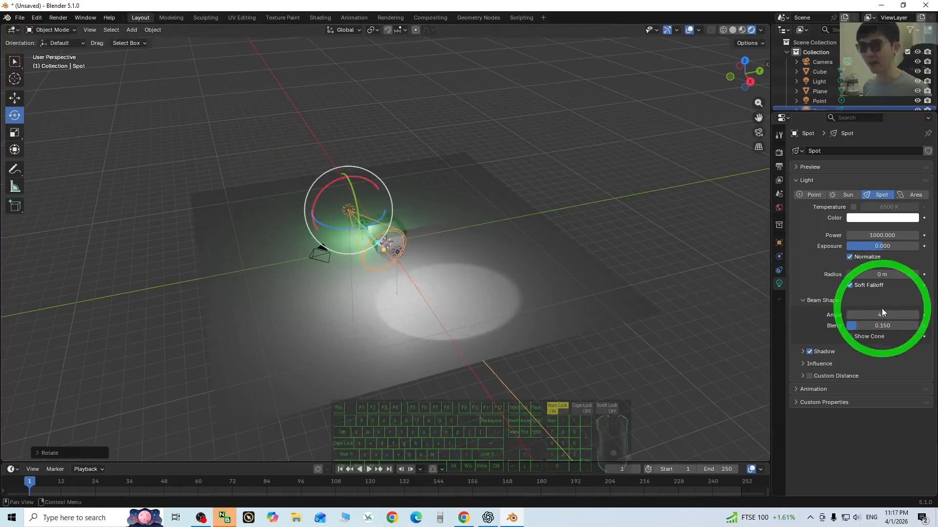
- Narrow the spot light's beam angle to 22.8°, try a power of 50000, and set the power to 10000
drag(887, 317, 935, 262)
click(876, 236)
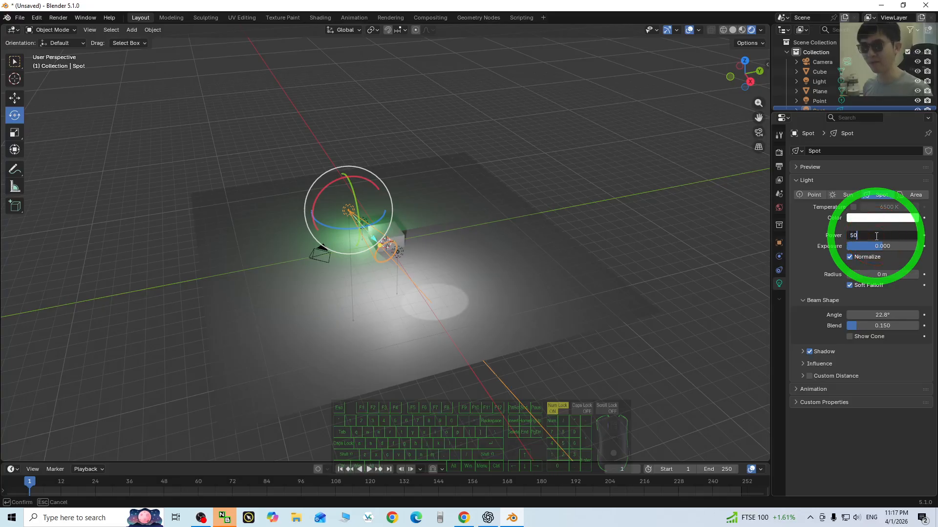
scroll(538, 277, up, 2)
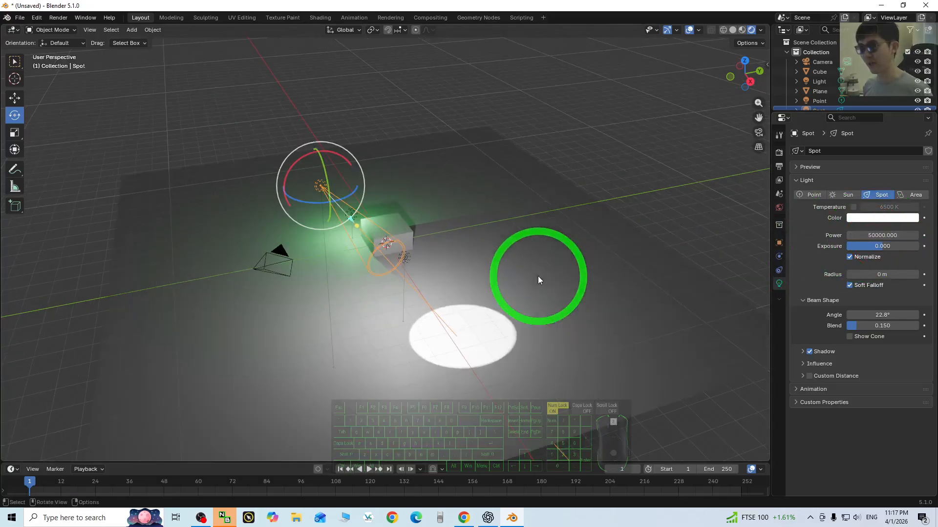
scroll(538, 277, down, 1)
click(881, 235)
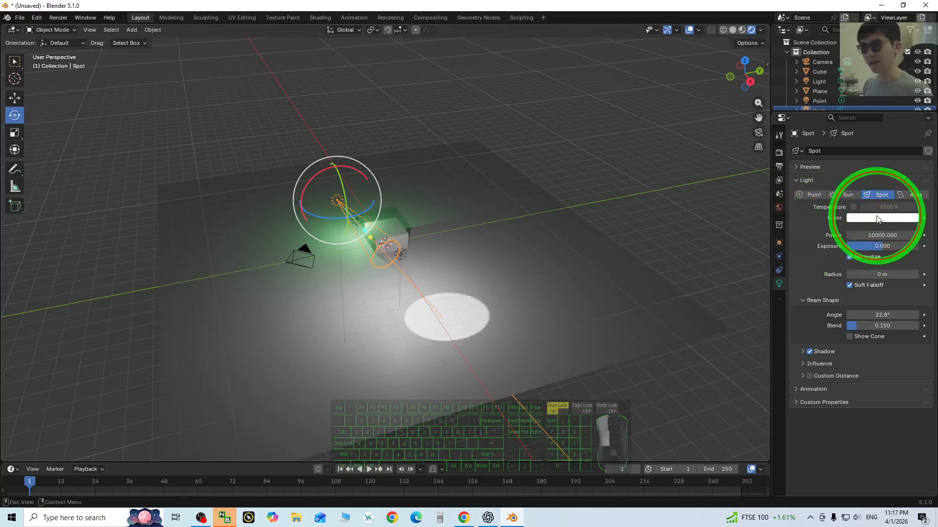
- Change the spot light's colour to red
click(878, 219)
mouse_move(865, 101)
mouse_down()
mouse_move(863, 124)
mouse_move(879, 122)
mouse_move(864, 134)
mouse_move(896, 116)
mouse_move(893, 74)
mouse_move(869, 111)
mouse_up()
scroll(511, 273, up, 1)
scroll(489, 296, down, 2)
middle_drag(489, 296, 449, 229)
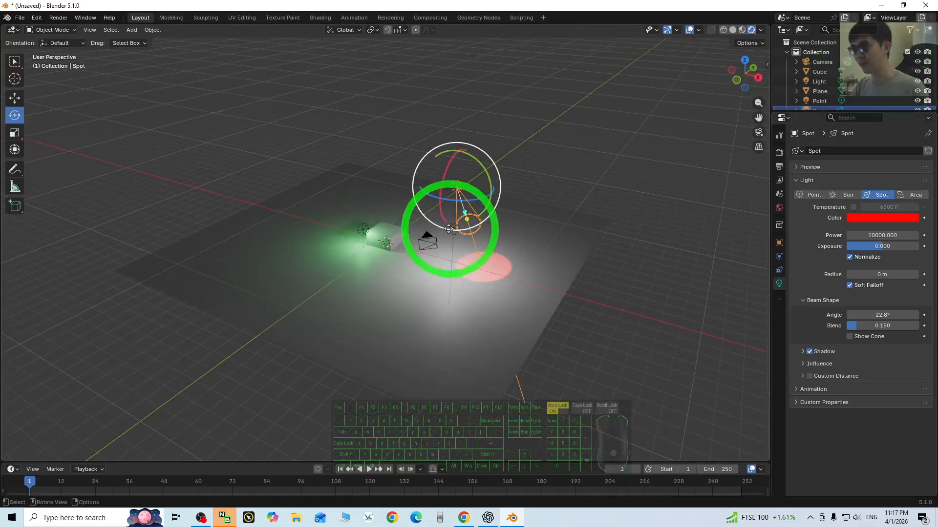
- Move the spot light along X to the opposite side of the cube so its red beam falls beside it
click(658, 219)
click(453, 232)
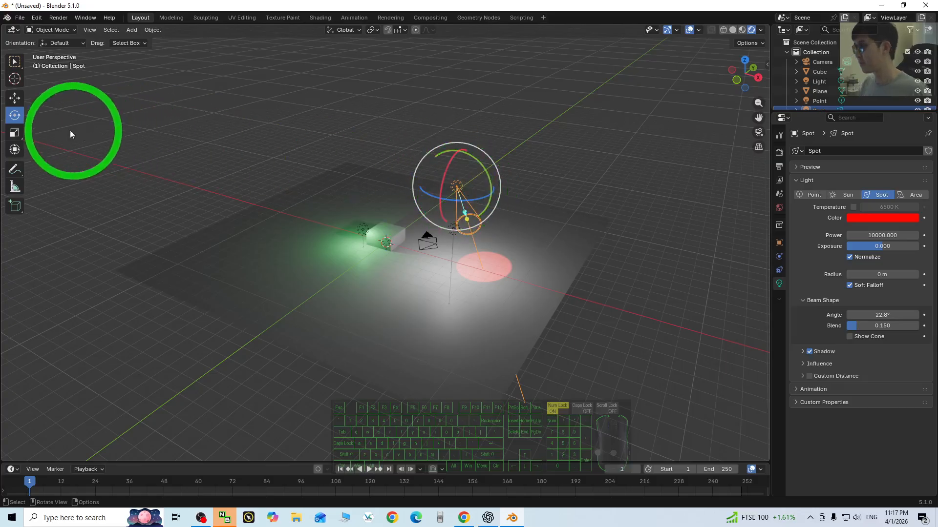
click(15, 100)
drag(495, 197, 304, 156)
- Set the white point light's power to 100
click(453, 233)
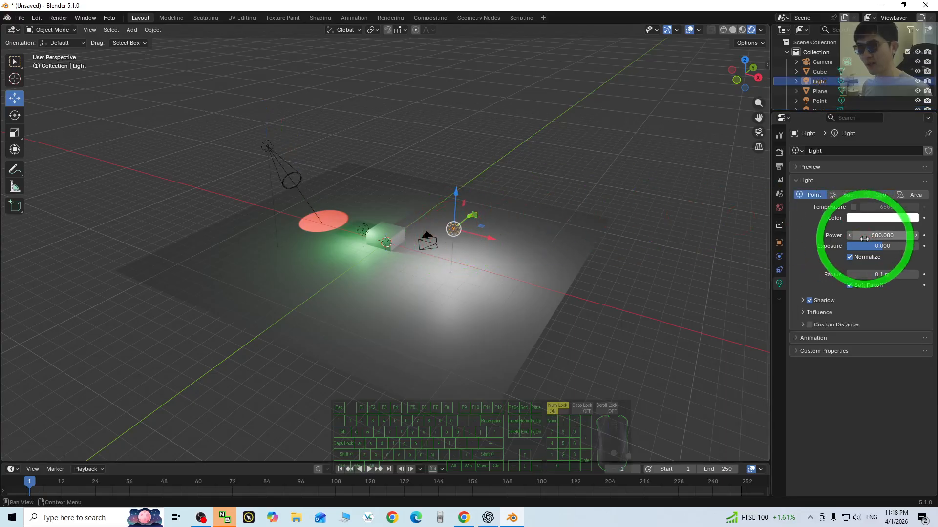
click(886, 236)
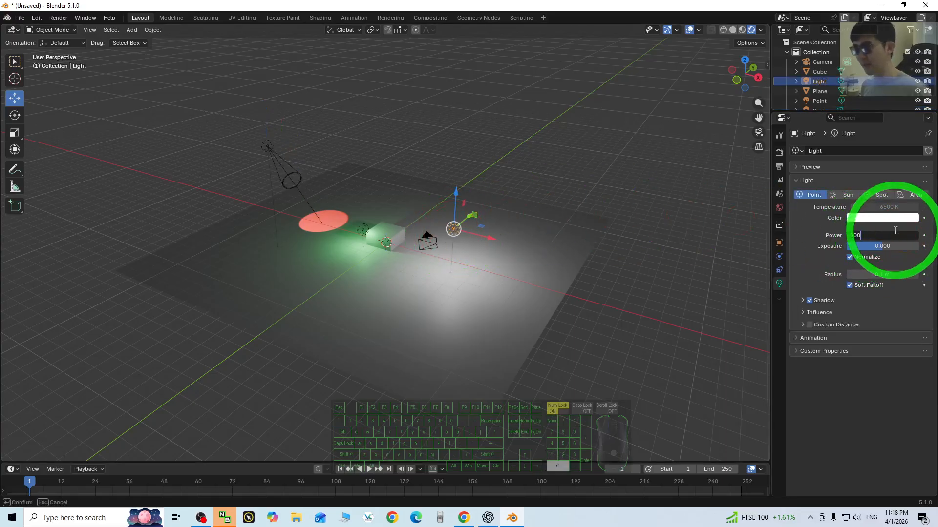
text(100)
key(Return)
- Move the green point light across to the opposite side of the cube
middle_drag(547, 194, 430, 214)
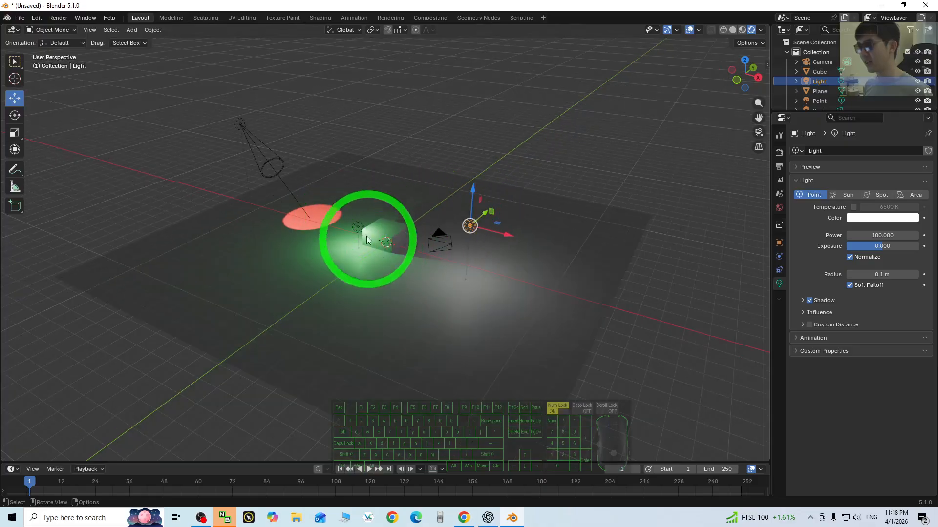
click(355, 230)
drag(378, 211, 432, 204)
- Lower the floor plane along Z so it lies beneath the cube instead of cutting through it
click(386, 230)
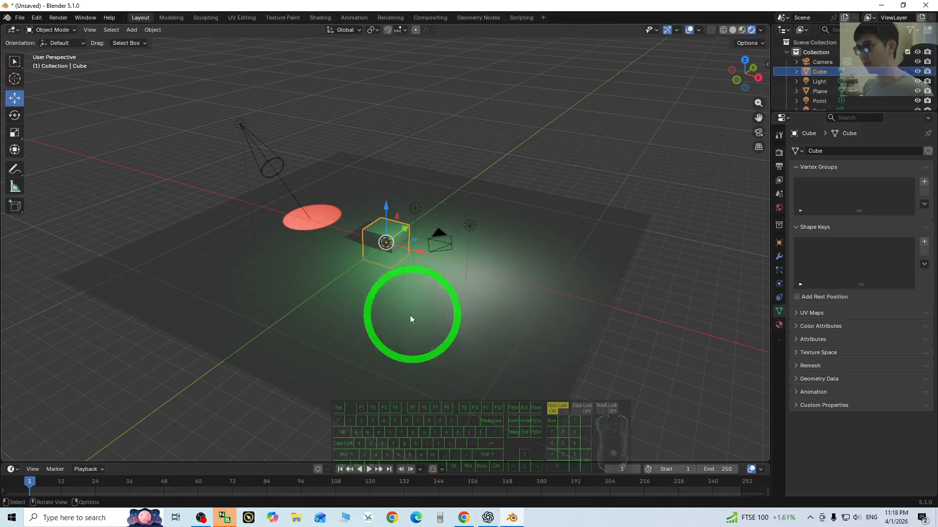
click(357, 321)
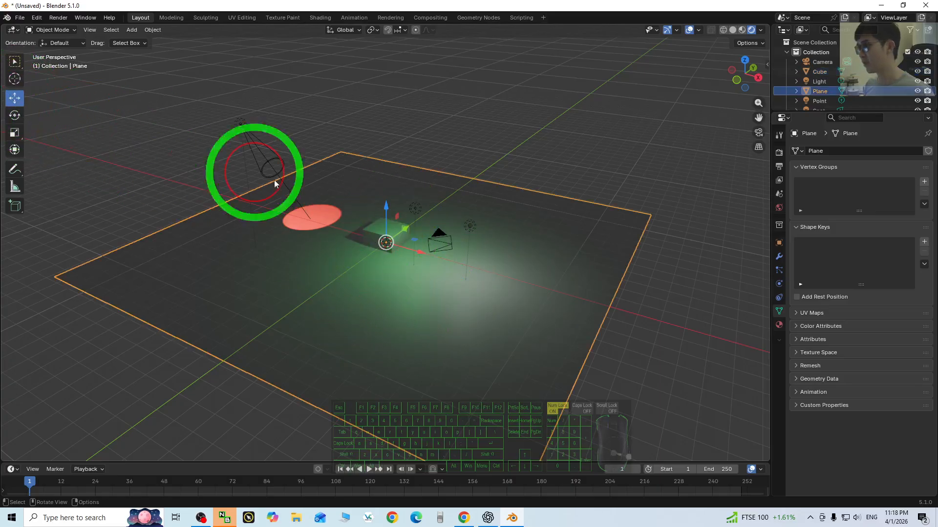
drag(383, 208, 384, 234)
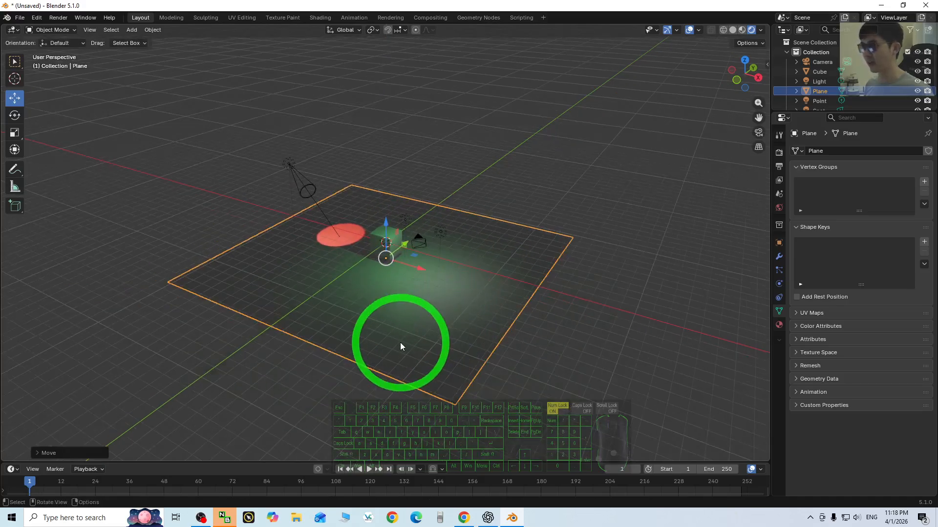
middle_drag(401, 343, 386, 217)
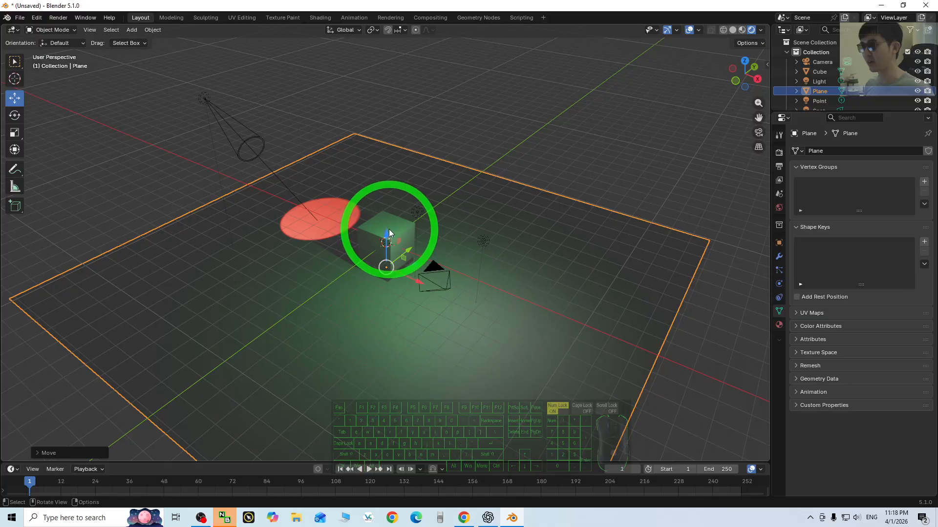
mouse_move(386, 234)
mouse_down()
mouse_move(387, 222)
mouse_move(386, 234)
mouse_up()
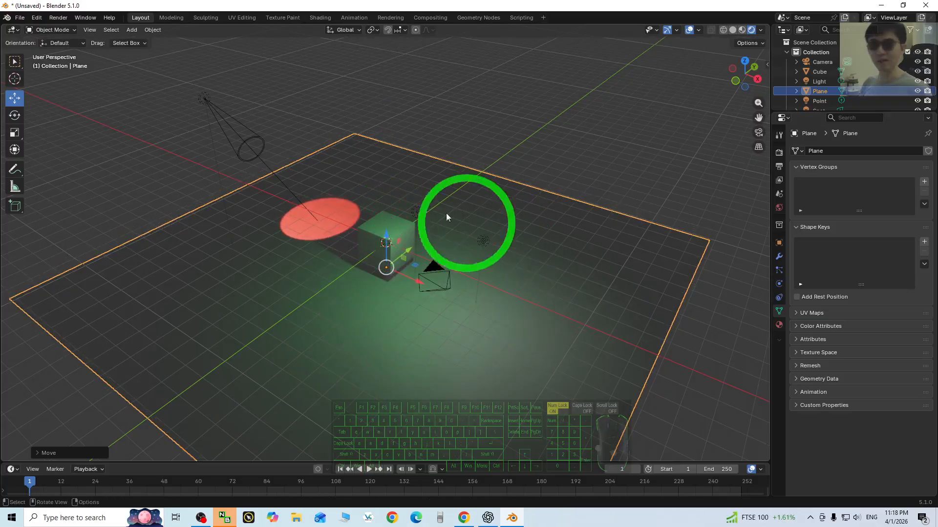
- Add a Sun light to the scene
click(131, 30)
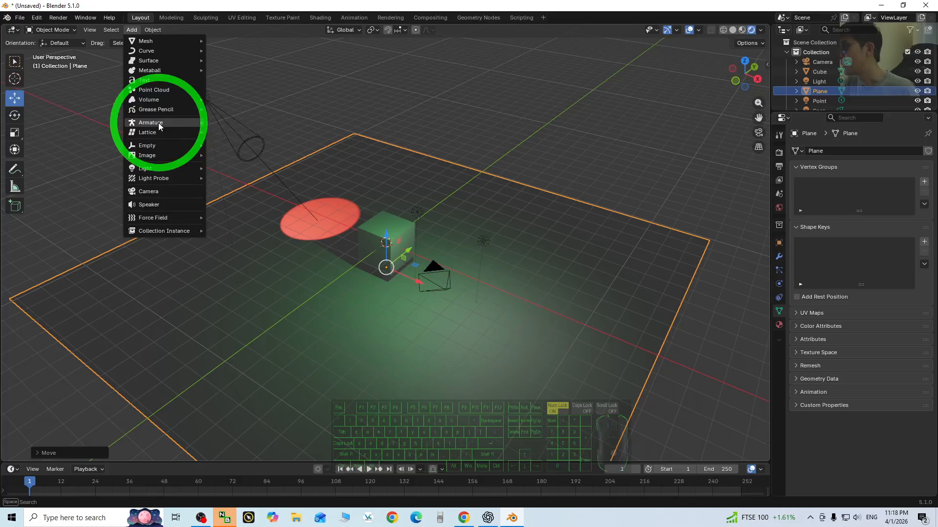
mouse_move(157, 166)
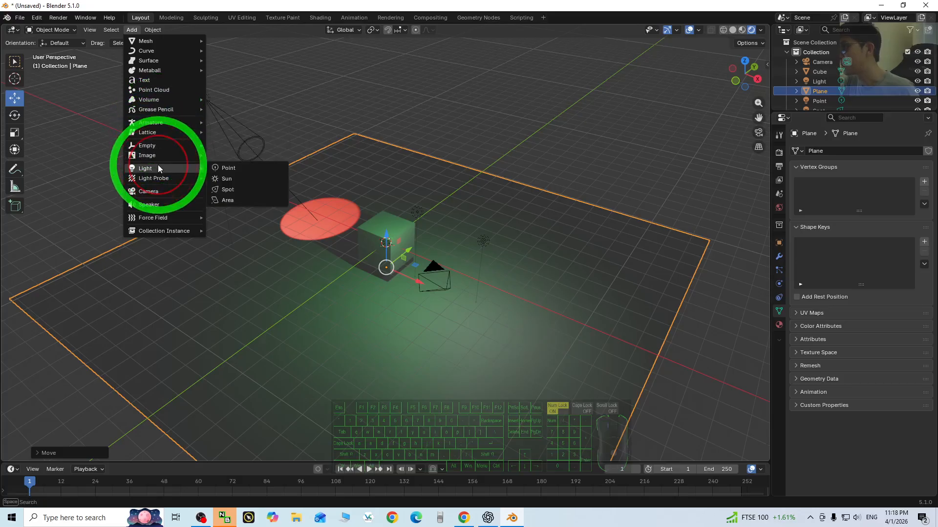
click(238, 181)
scroll(429, 254, down, 4)
scroll(421, 270, up, 3)
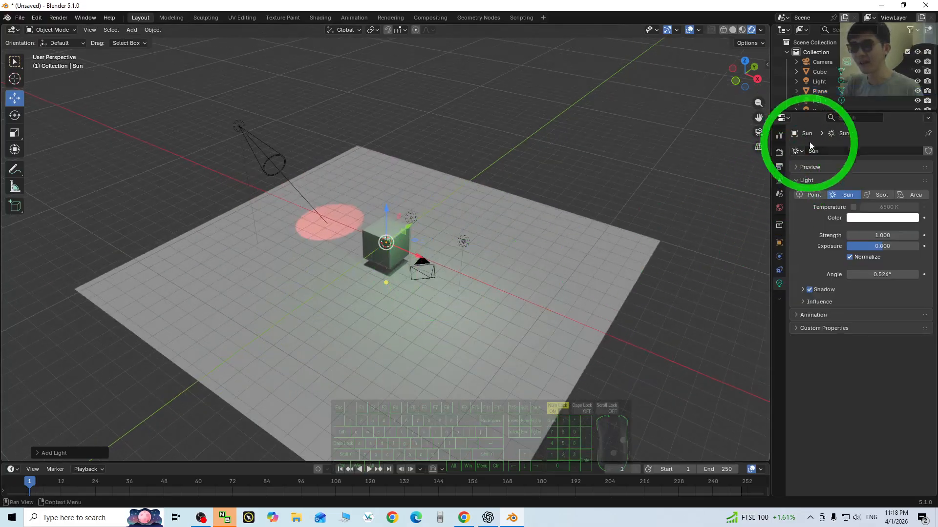
- Change the sun light's colour to light green, and delete the sun light from the scene
scroll(849, 84, down, 2)
click(818, 86)
click(816, 97)
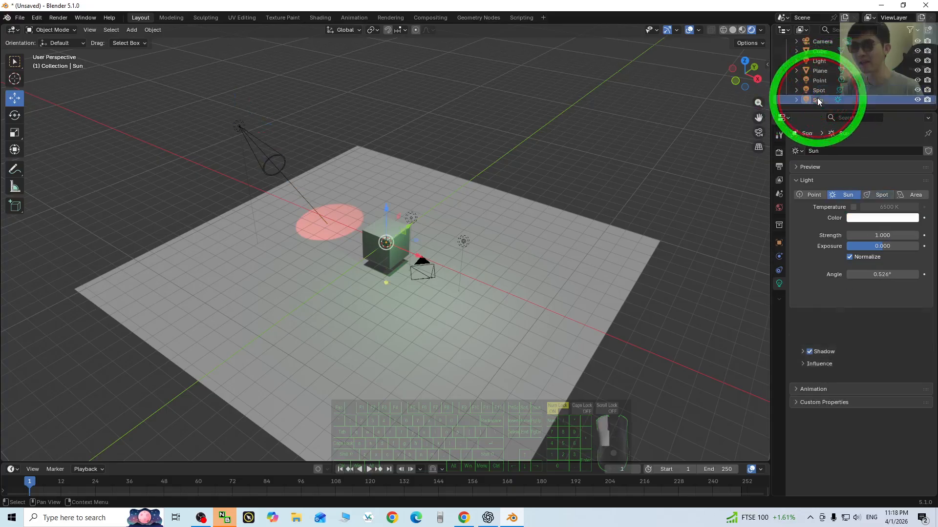
click(865, 218)
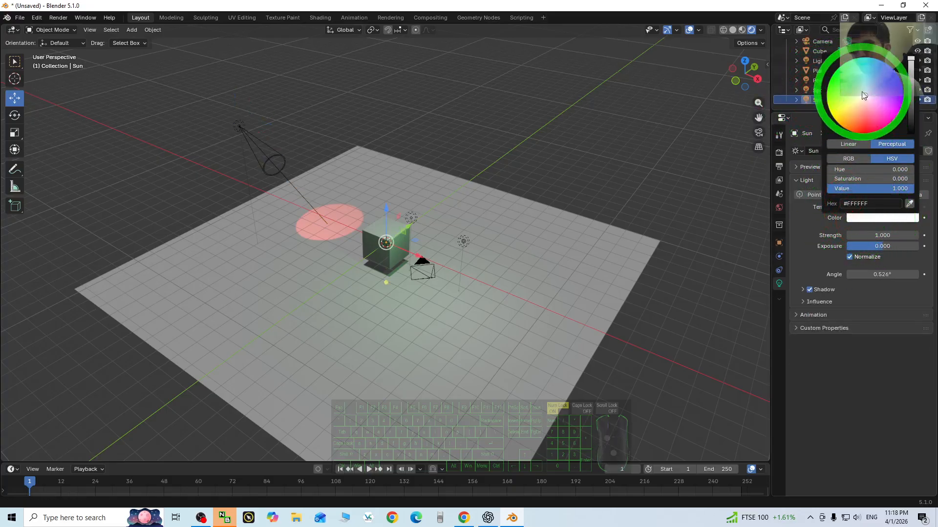
mouse_move(860, 92)
mouse_down()
mouse_move(826, 101)
mouse_move(856, 97)
mouse_up()
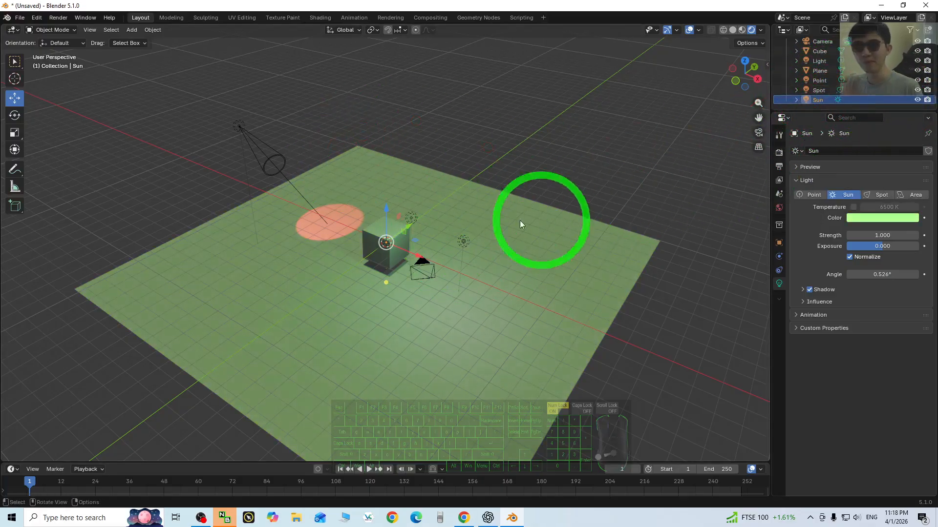
key(Delete)
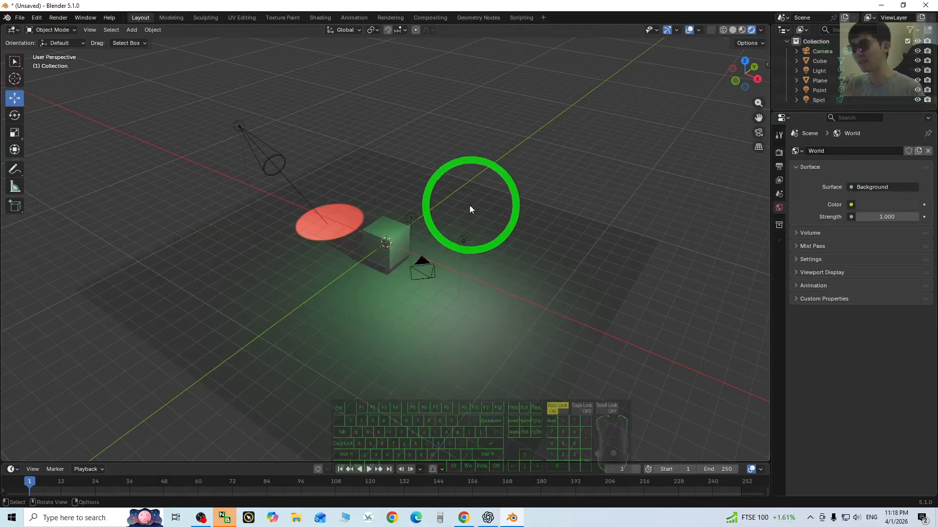
- Split the 3D viewport into two side-by-side areas and make the new one a Shader Editor showing the World shader
scroll(450, 337, up, 3)
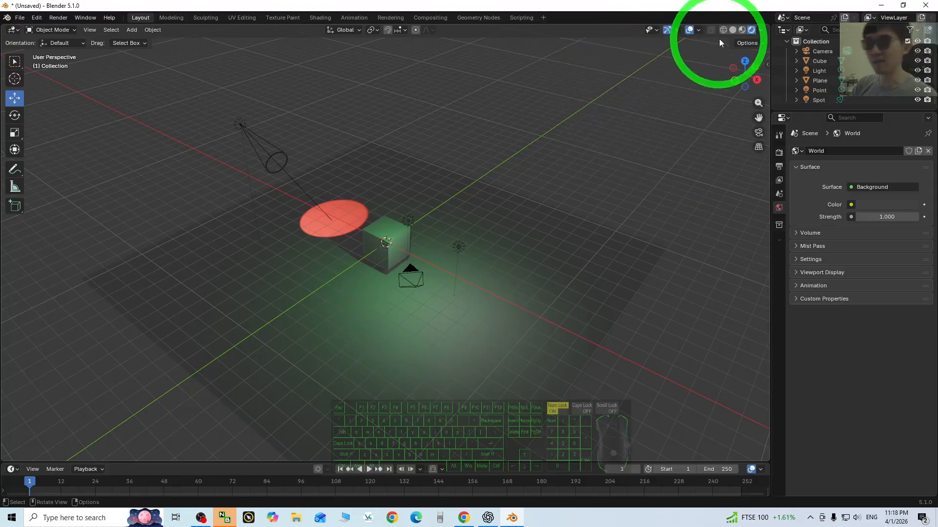
drag(769, 26, 552, 43)
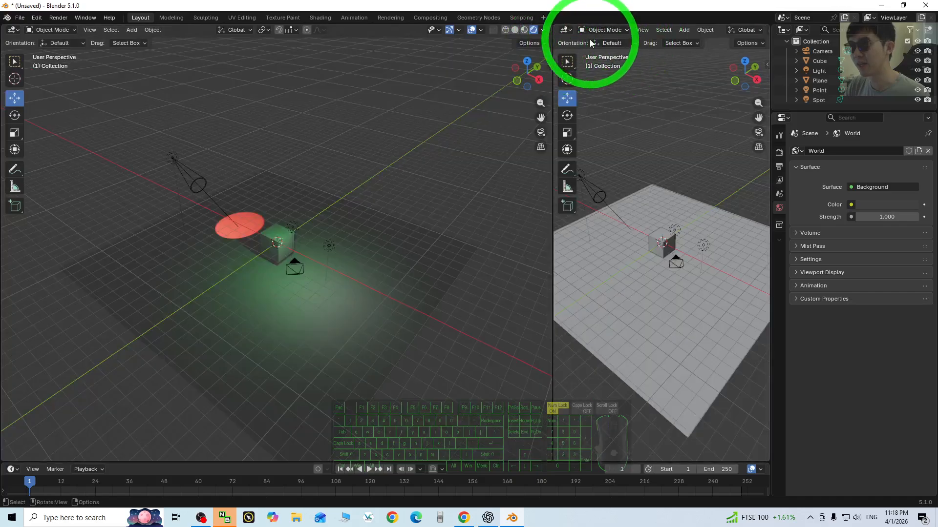
click(567, 29)
click(569, 28)
click(569, 29)
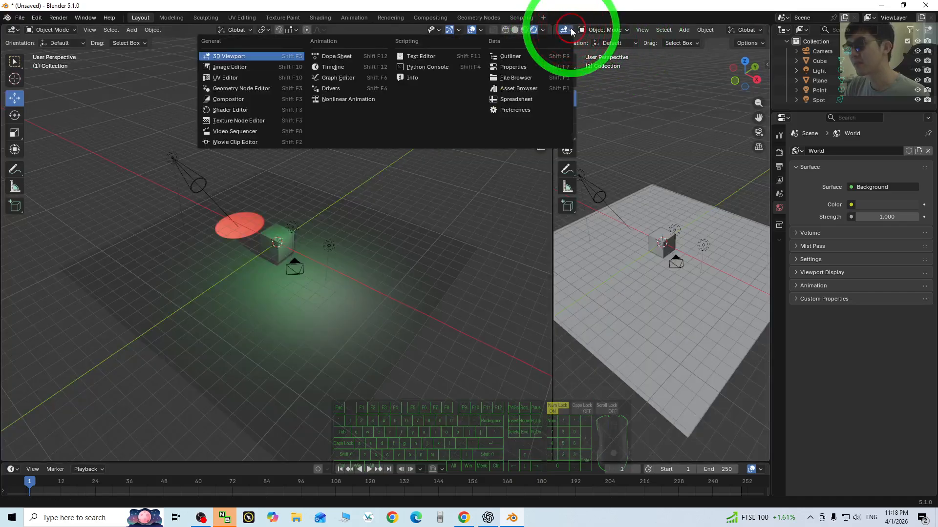
click(238, 110)
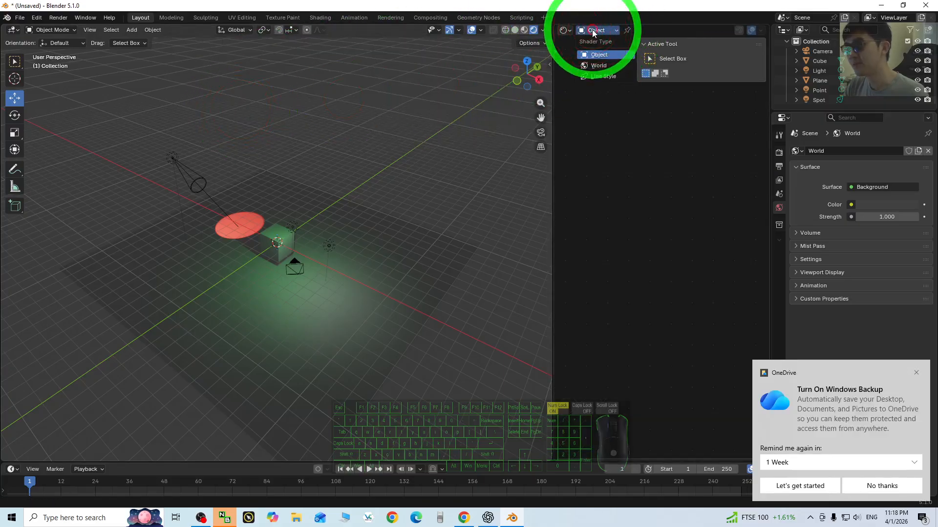
click(596, 65)
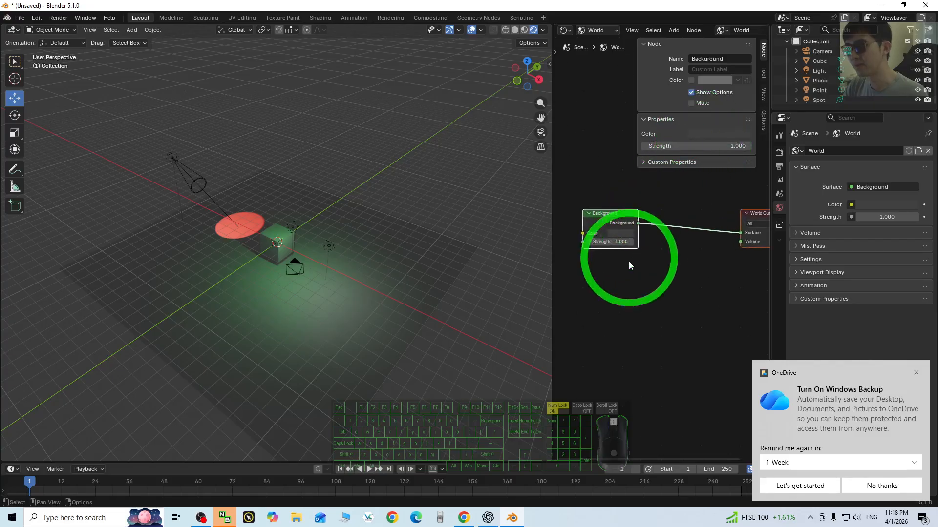
- Add an Environment Texture node linked to the Background node's Color input, and place it below the Background node
right_click(611, 295)
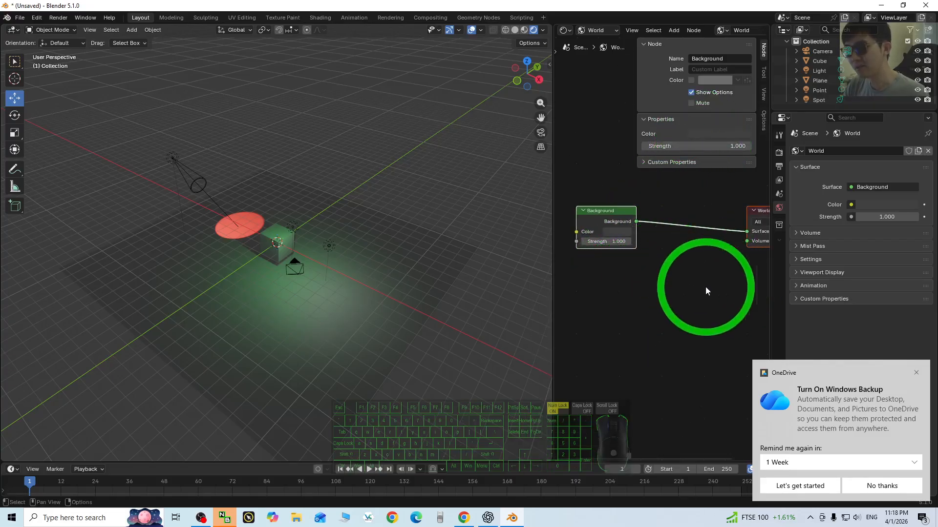
right_click(638, 287)
middle_drag(697, 296, 741, 299)
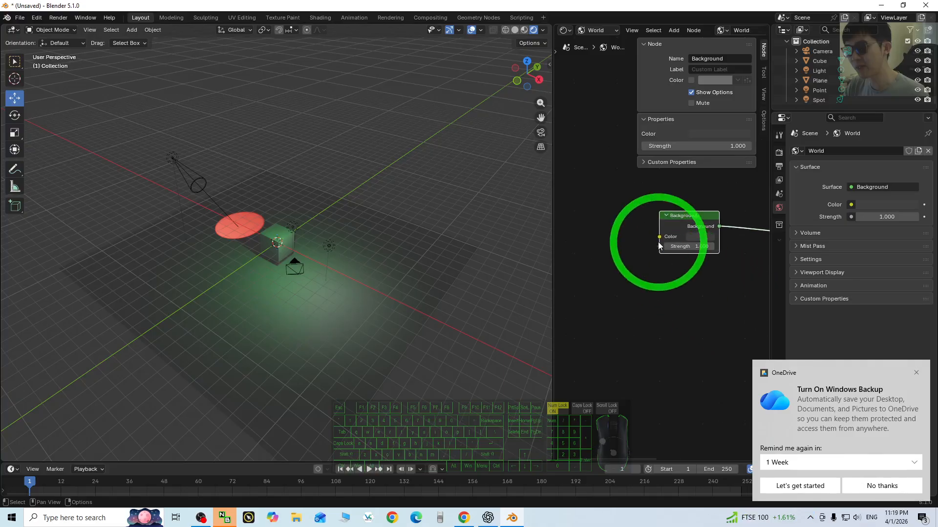
drag(660, 237, 629, 223)
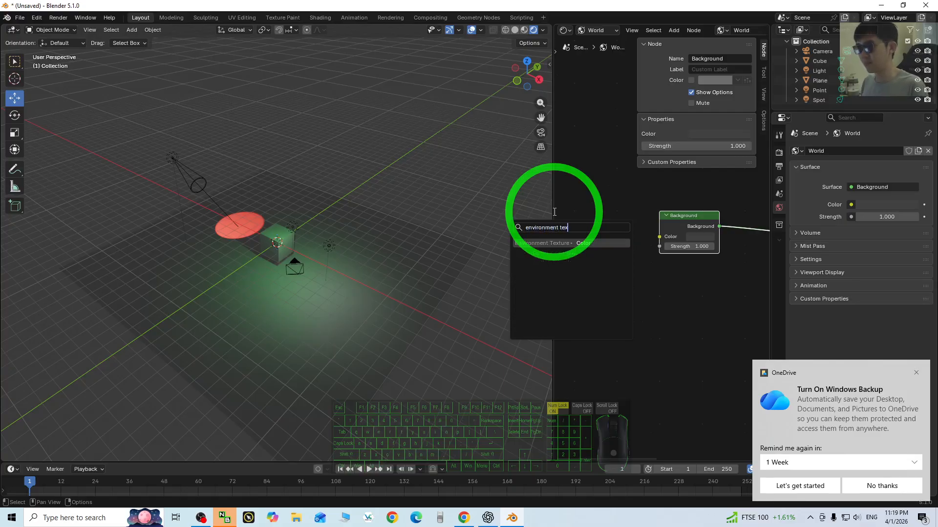
click(541, 244)
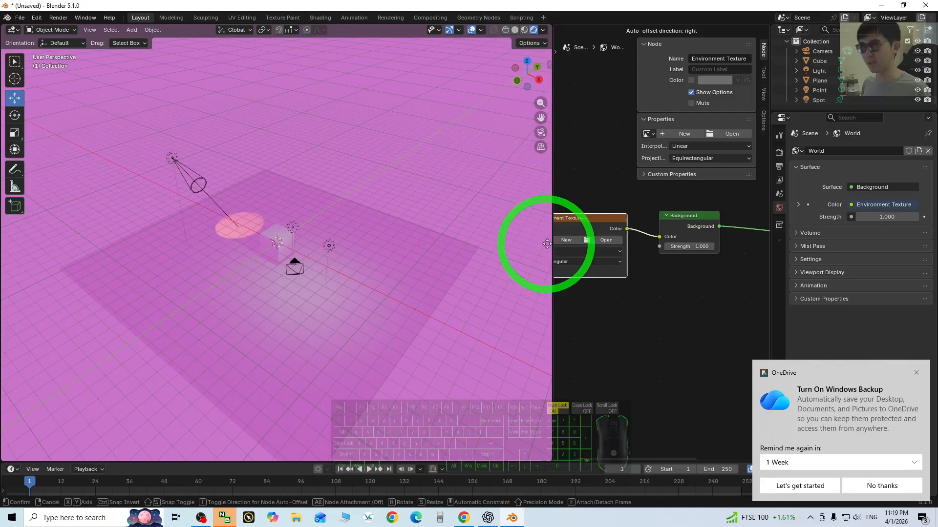
click(591, 323)
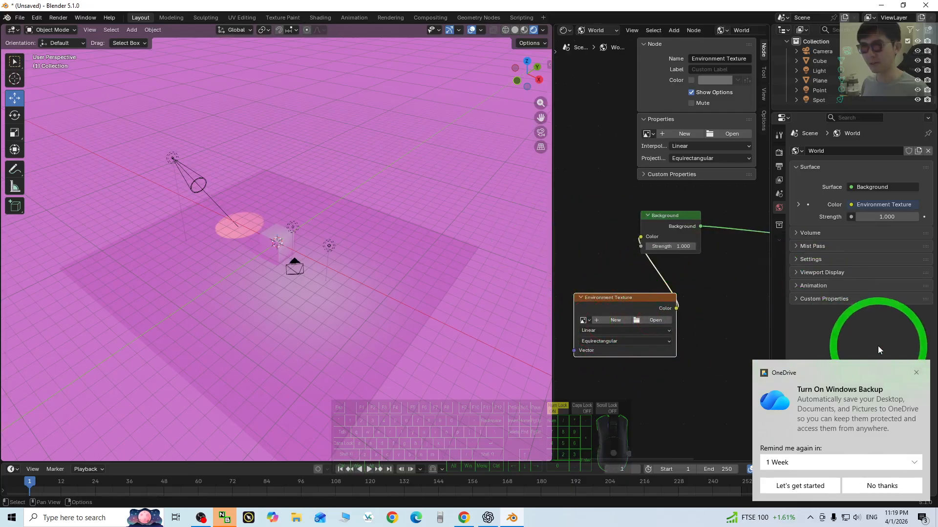
- Dismiss the OneDrive notification and browse for the Environment Texture node's image in C:\Program Files\Blender Foundation\Blender 5.1\5.1\datafiles
click(916, 374)
click(656, 321)
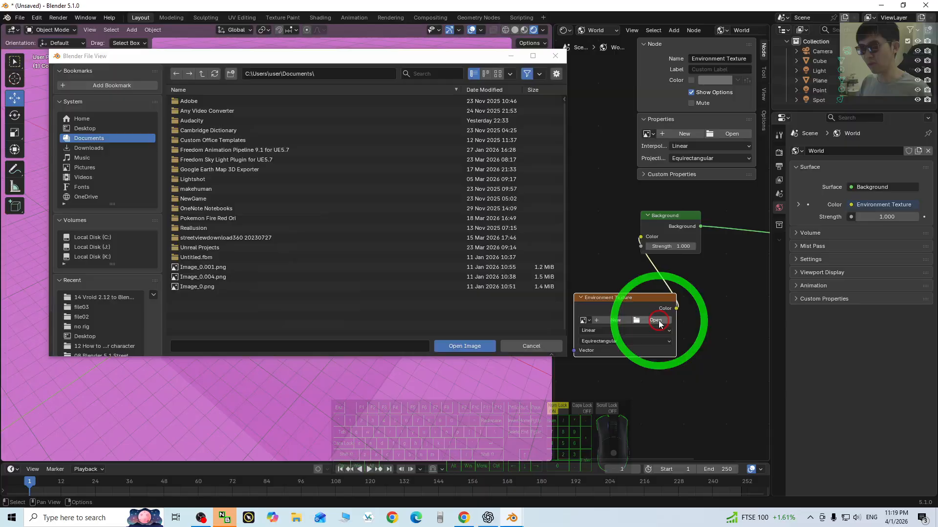
click(98, 238)
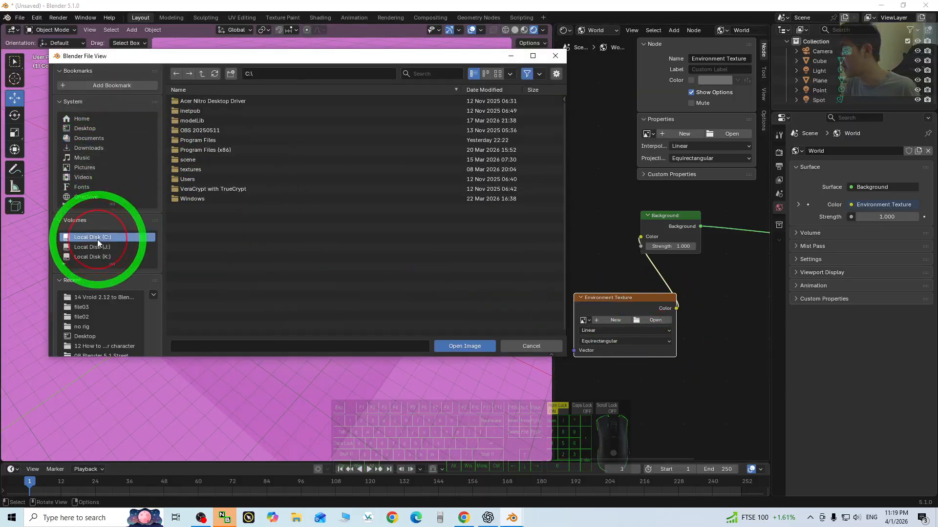
double_click(195, 141)
double_click(195, 158)
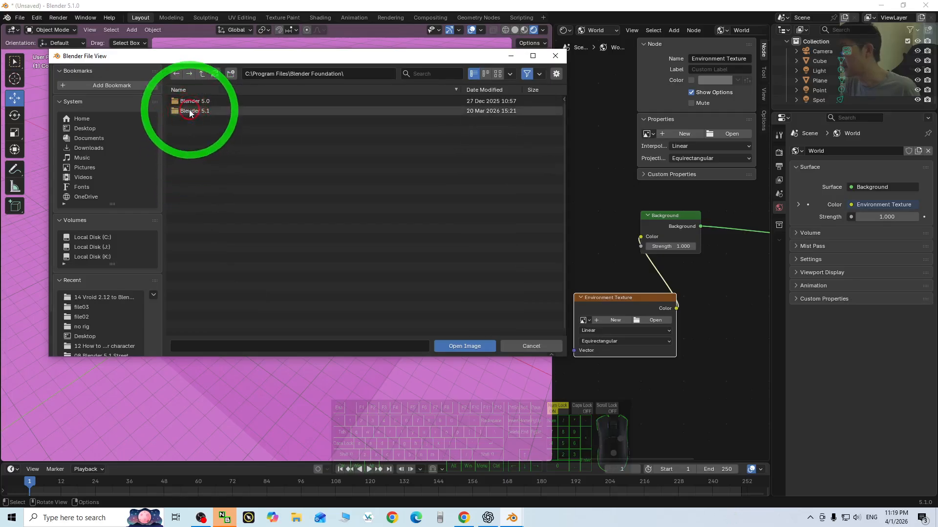
double_click(191, 111)
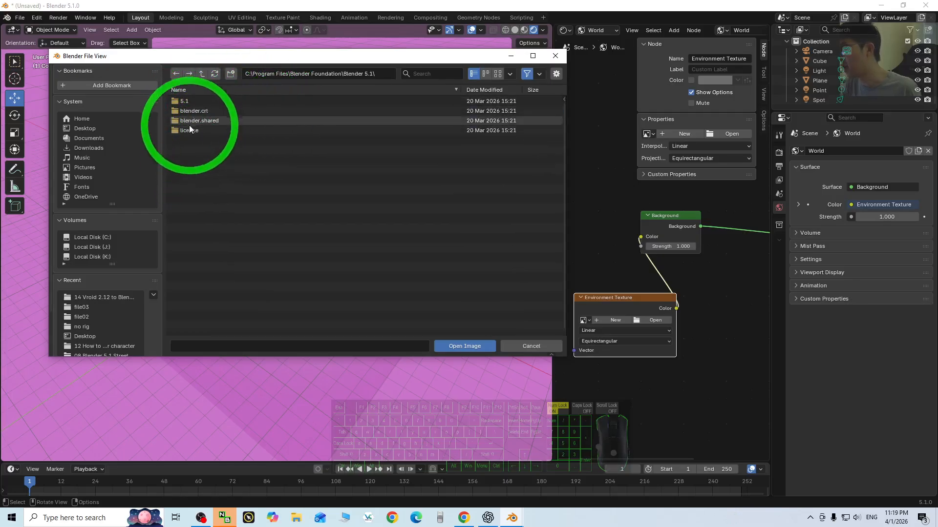
double_click(184, 102)
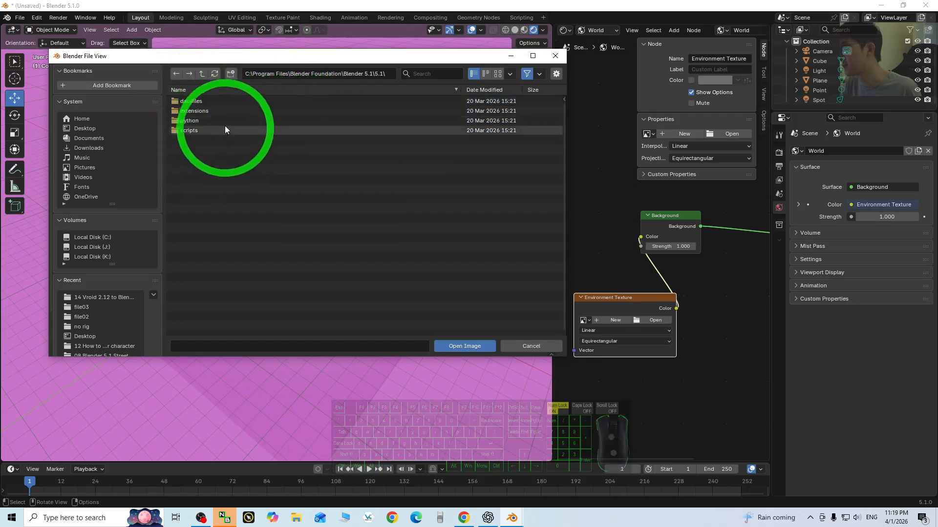
double_click(203, 103)
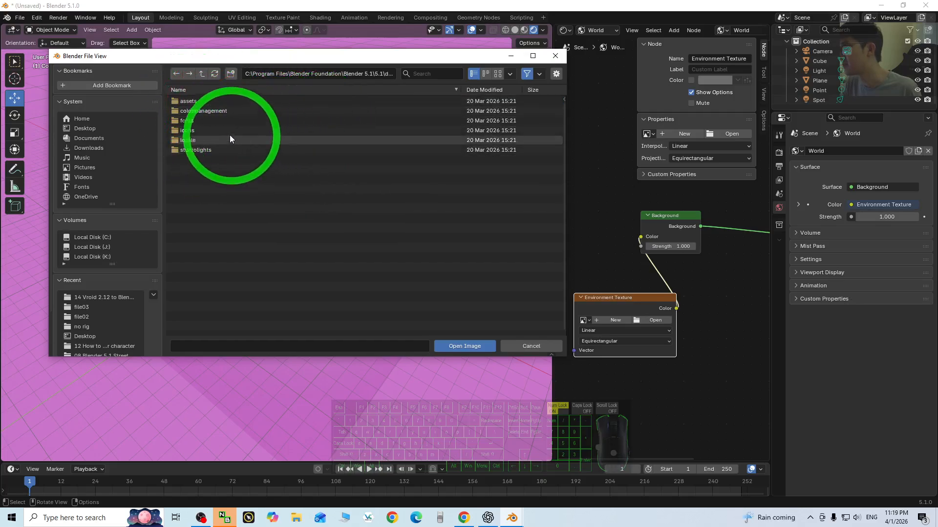
- Load studio.exr from the studiolights\world folder into the Environment Texture node and view the scene under it
double_click(194, 100)
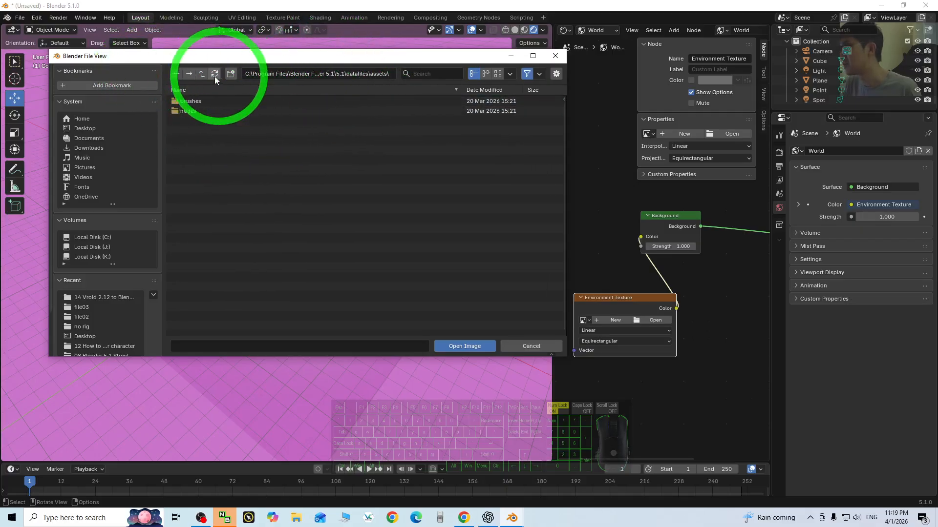
click(201, 76)
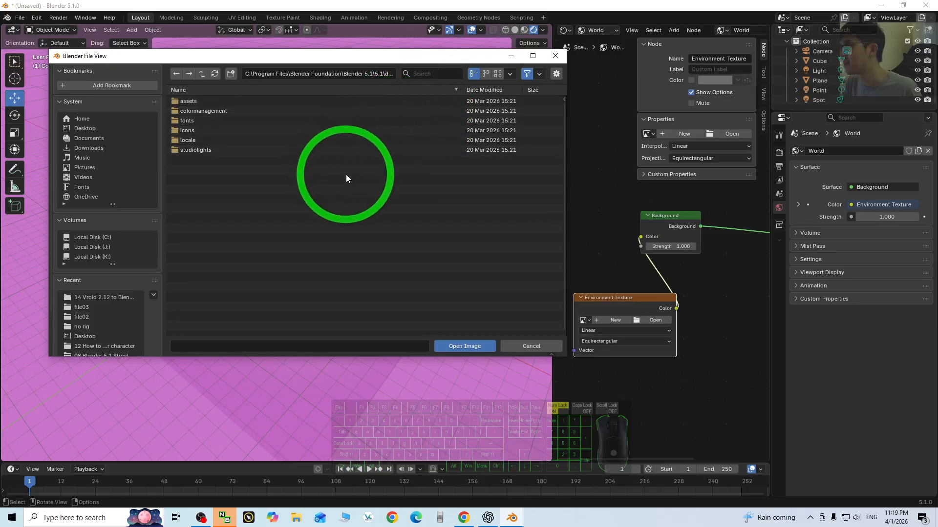
double_click(196, 150)
click(186, 112)
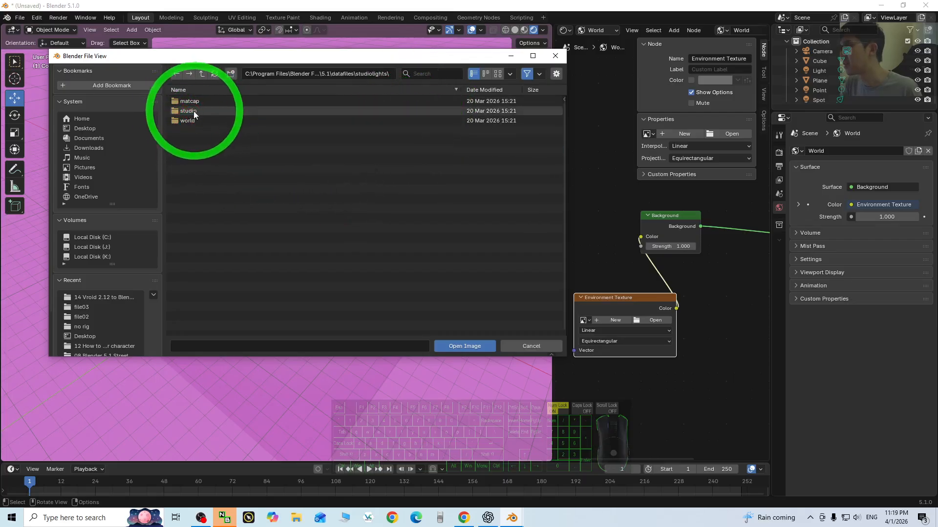
double_click(188, 120)
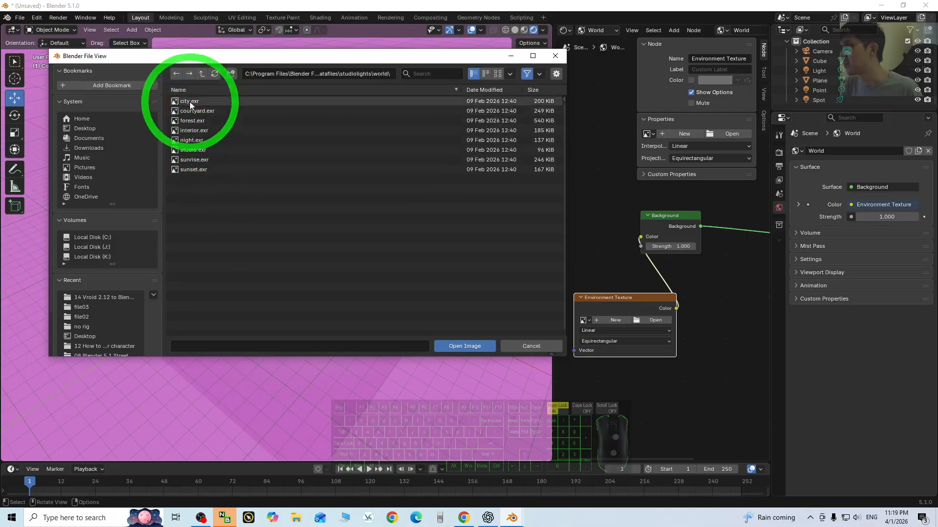
double_click(201, 150)
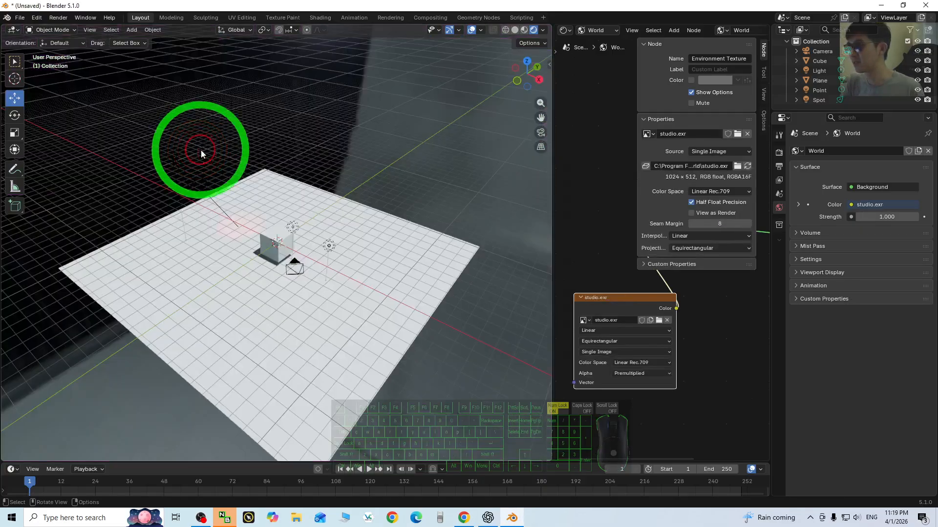
middle_drag(467, 286, 388, 277)
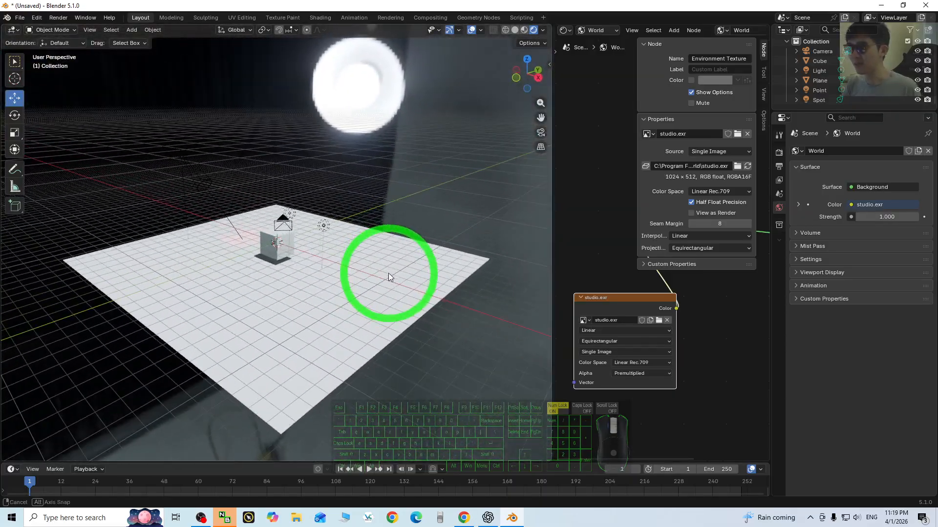
- Replace the Environment Texture node's image with night.exr and view the cube under the night environment
click(659, 321)
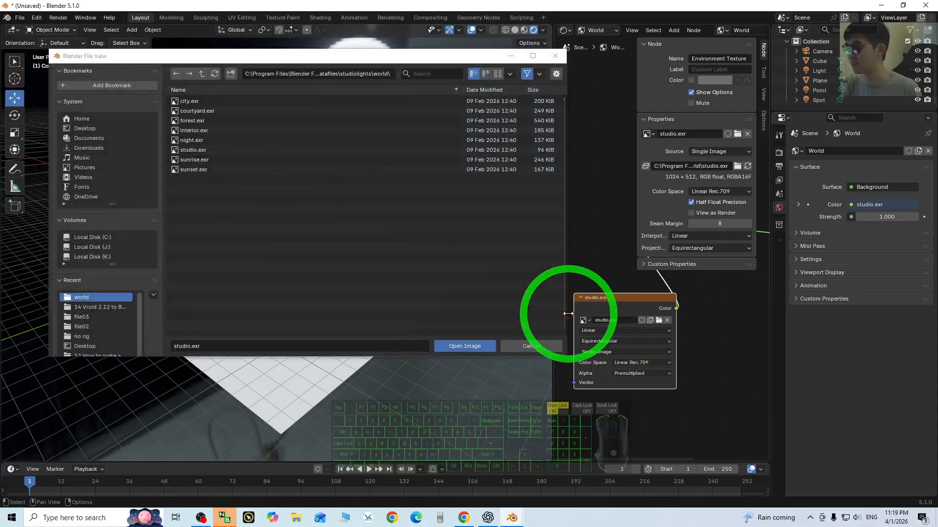
double_click(195, 143)
middle_drag(388, 296, 367, 264)
scroll(367, 259, down, 1)
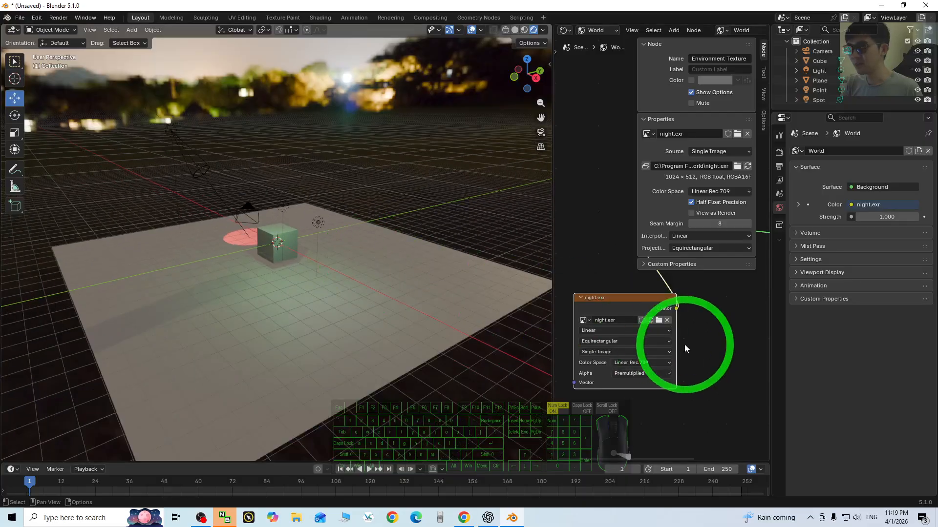
- Replace the Environment Texture node's image with sunset.exr and view the scene closer up
click(659, 321)
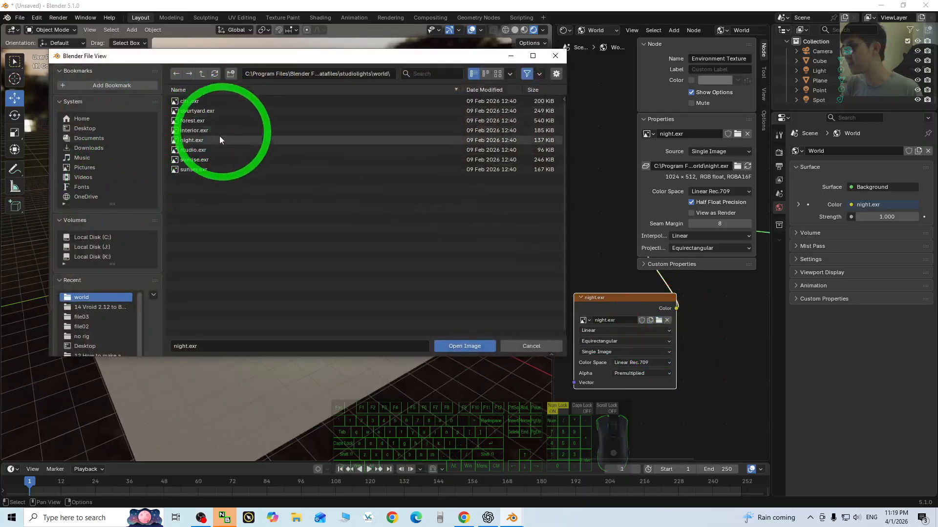
double_click(190, 169)
click(349, 227)
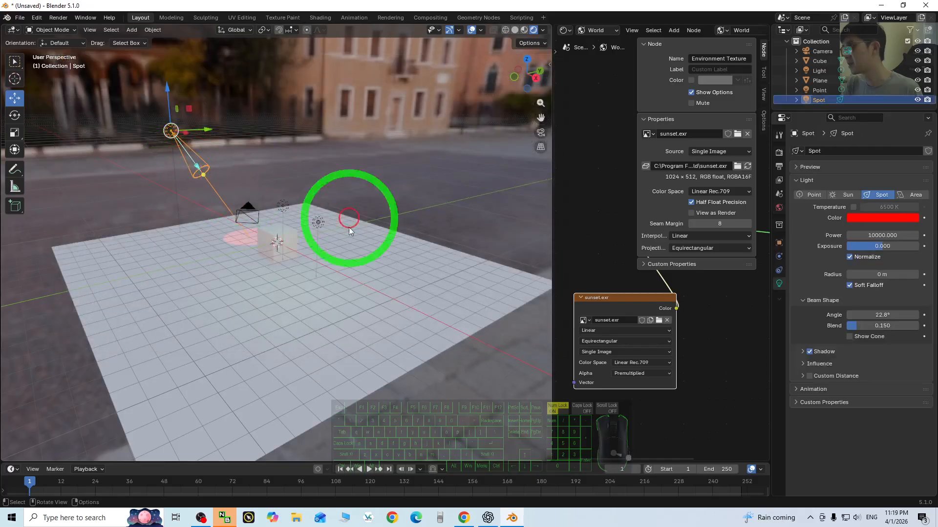
middle_drag(349, 227, 339, 309)
scroll(669, 335, down, 1)
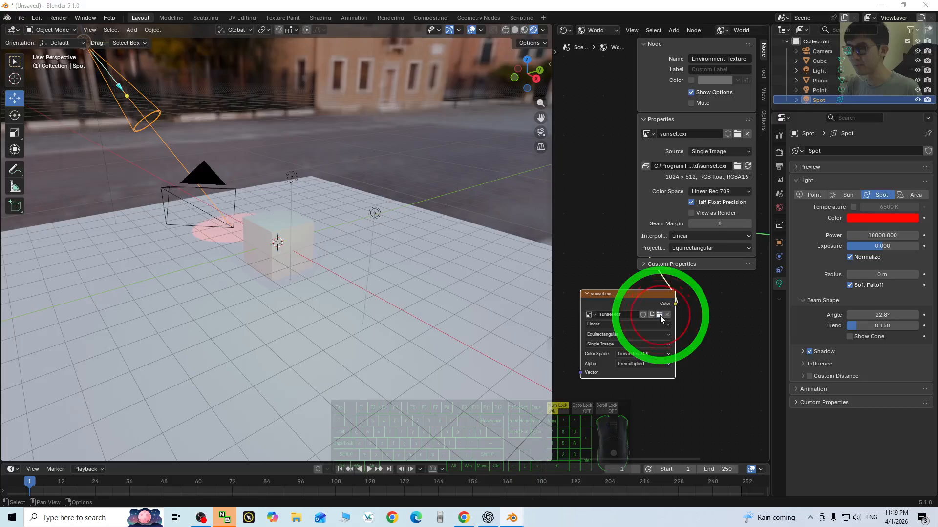
- Swap the world's environment image to city.exr and look around the scene
click(661, 315)
double_click(198, 101)
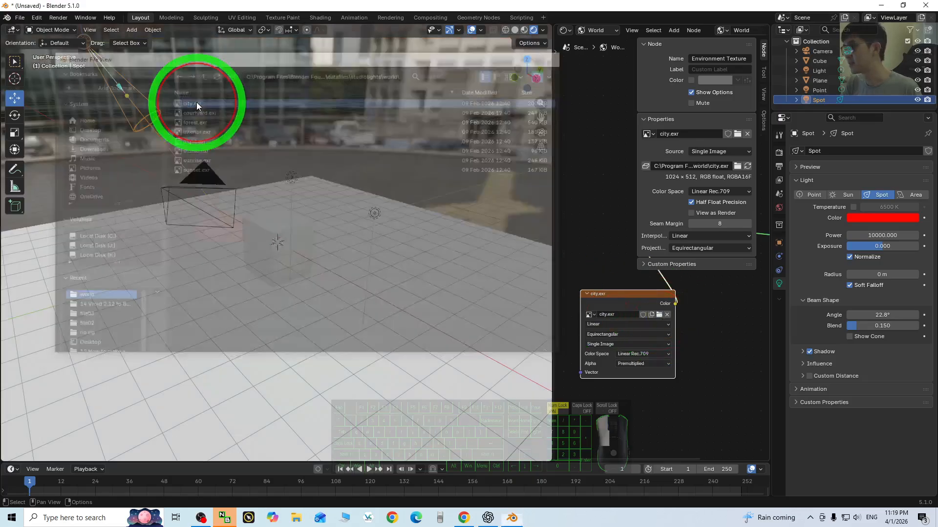
middle_drag(197, 101, 391, 274)
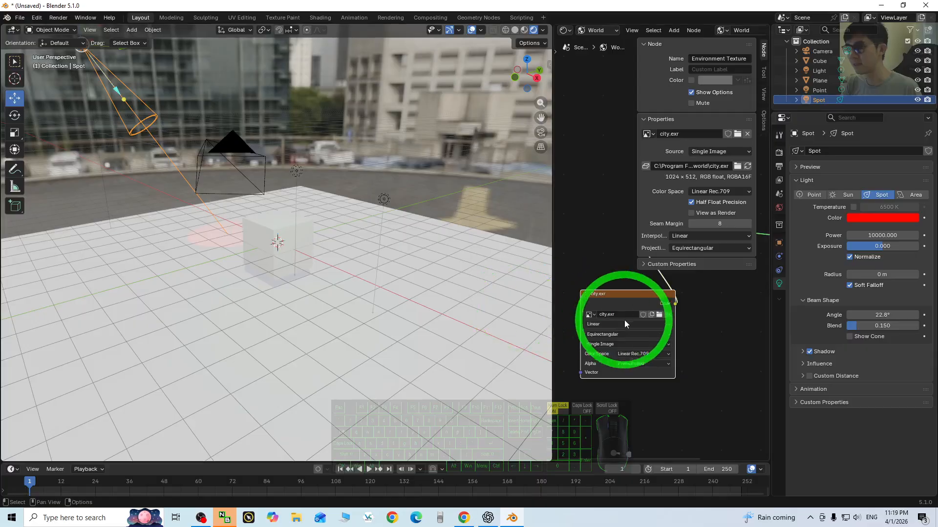
- Swap the world's environment image to forest.exr and view the scene from higher up
click(659, 315)
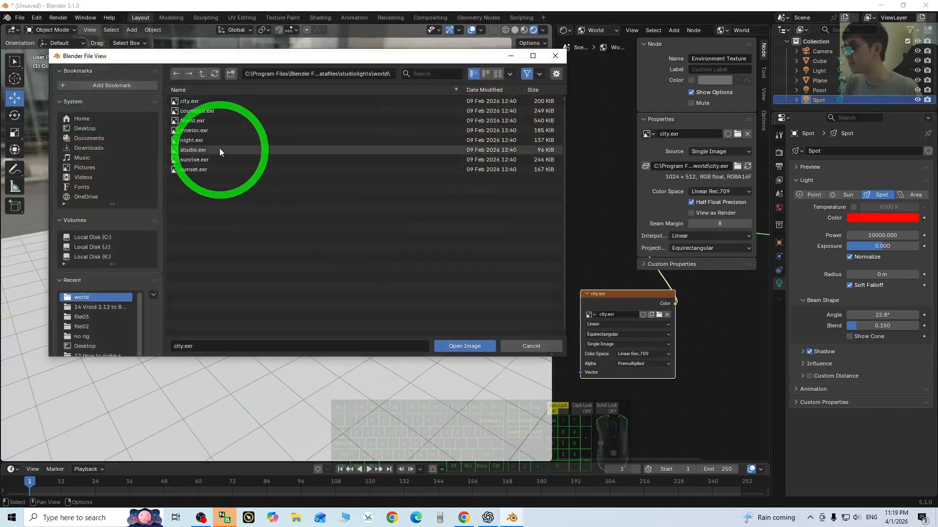
double_click(192, 120)
middle_drag(200, 125, 234, 288)
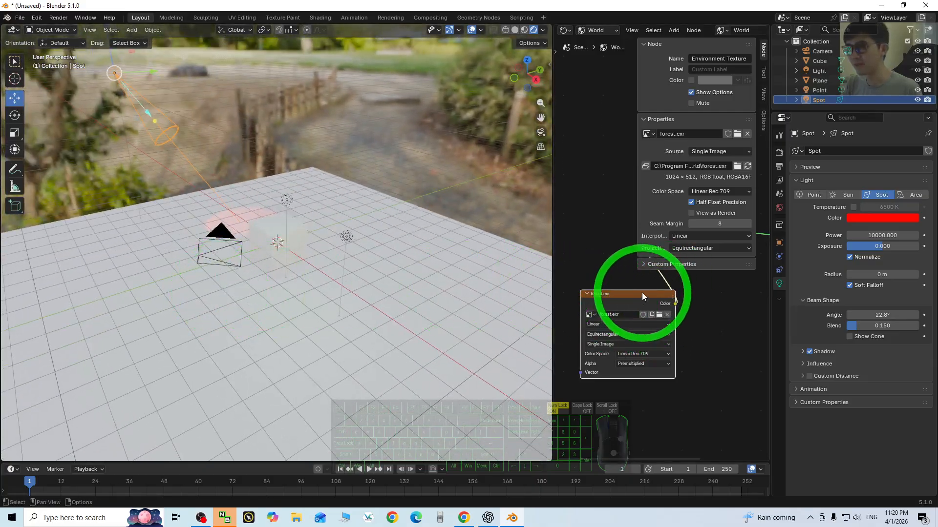
- Set the Background node's Strength to 0.5 in the World shader
drag(642, 292, 594, 275)
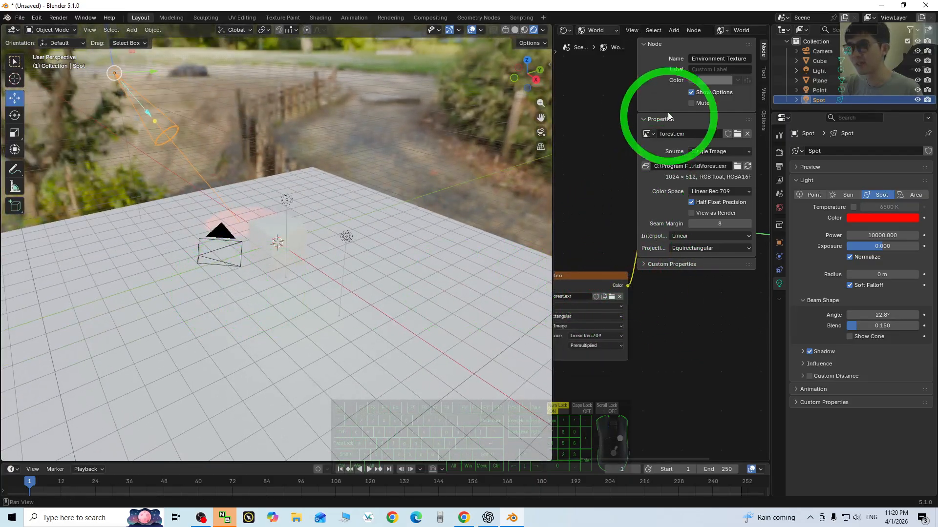
scroll(703, 315, down, 3)
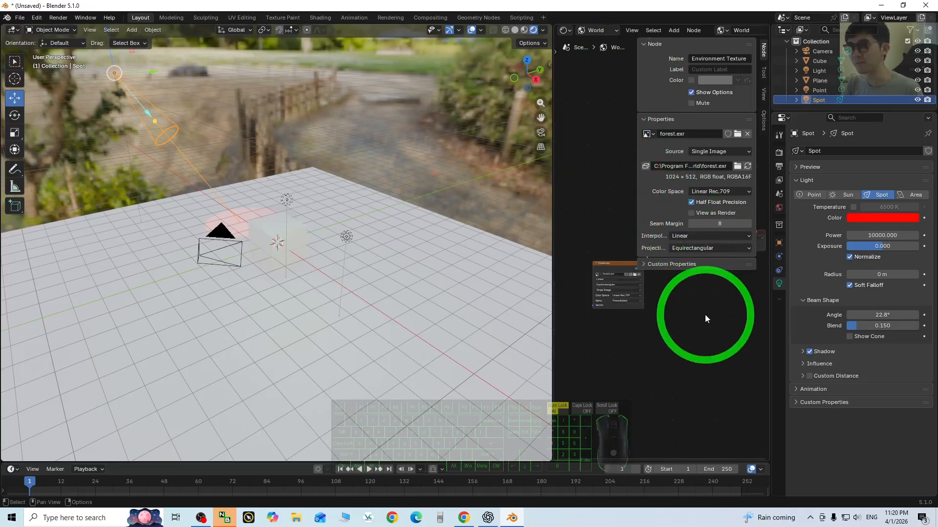
scroll(704, 315, up, 5)
scroll(705, 328, down, 3)
middle_drag(705, 326, 723, 356)
scroll(688, 376, up, 1)
scroll(688, 375, up, 4)
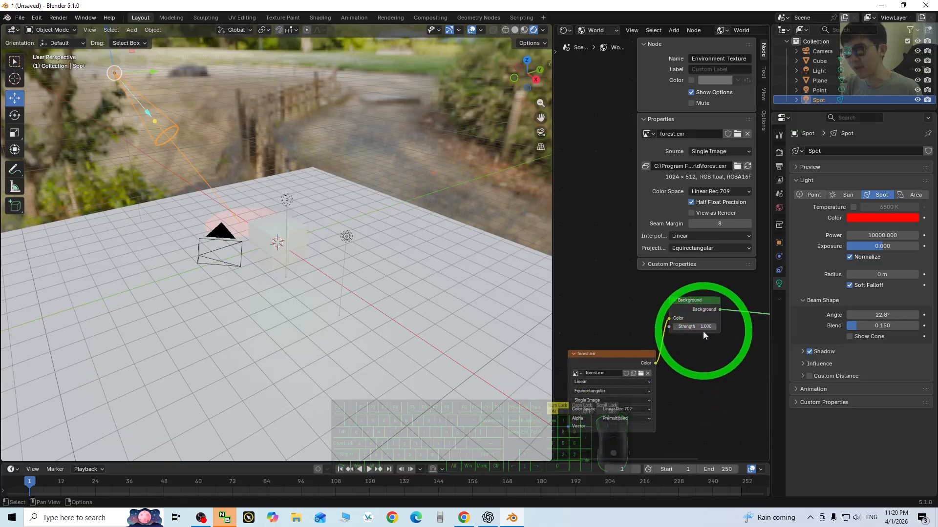
click(703, 328)
click(705, 360)
click(702, 328)
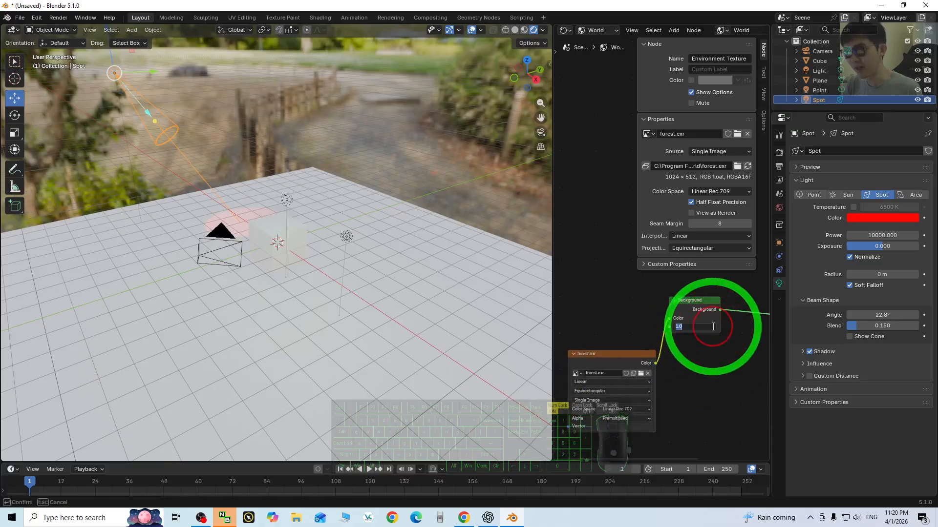
key(Return)
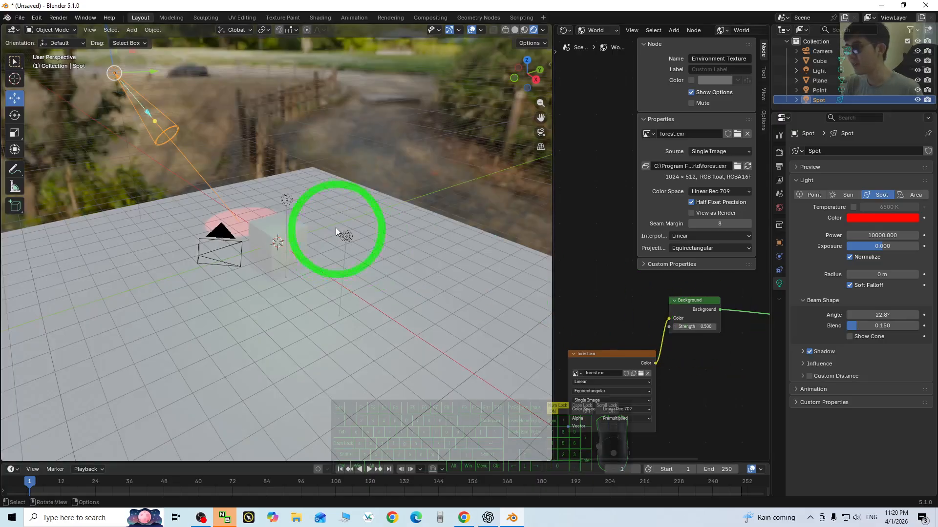
scroll(241, 216, down, 6)
scroll(240, 216, up, 6)
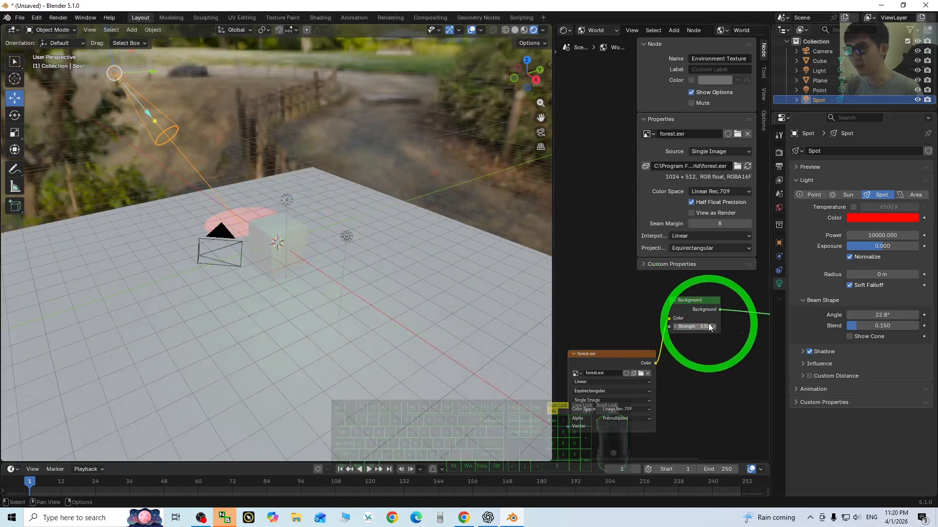
- Try lowering the Background node's Strength to 0, and set it to 0.2
drag(710, 328, 674, 328)
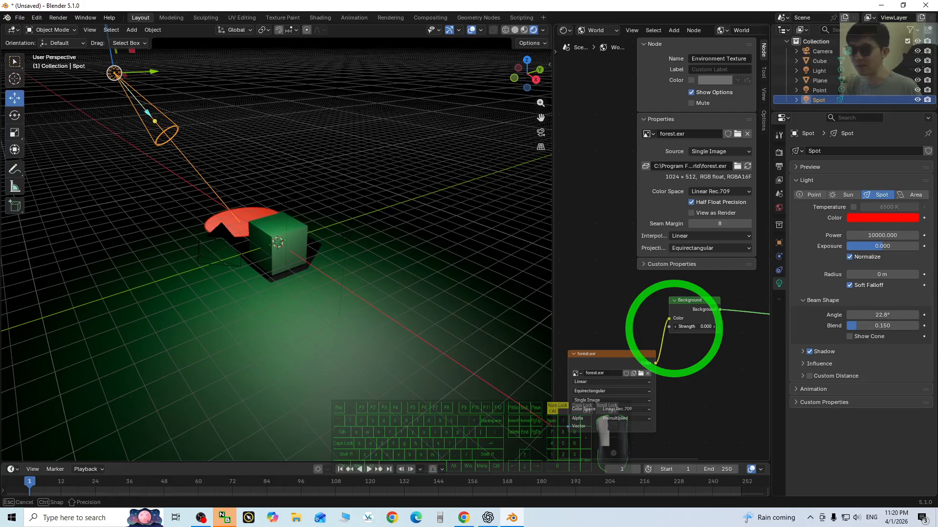
drag(673, 328, 677, 328)
middle_drag(342, 269, 293, 249)
- Select the green point light near the cube and set its Power to 1000
click(237, 198)
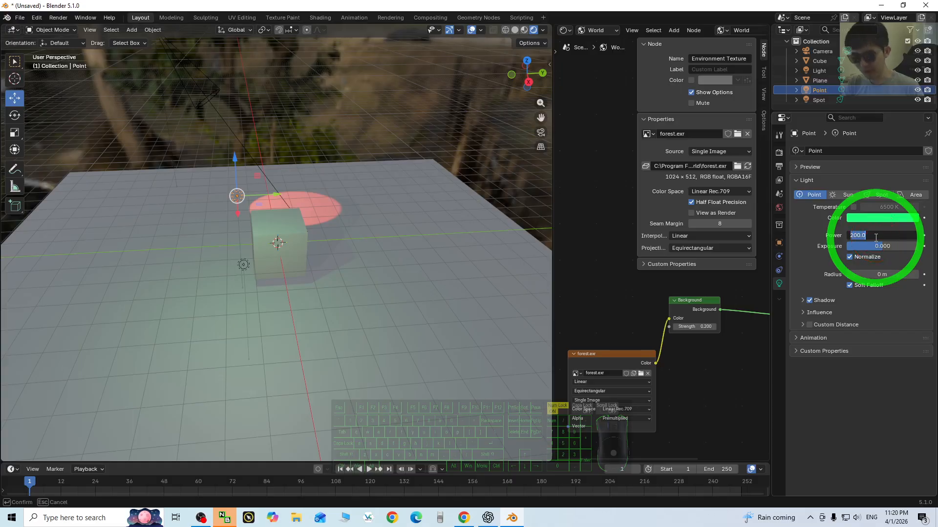
key(Return)
middle_drag(407, 257, 365, 338)
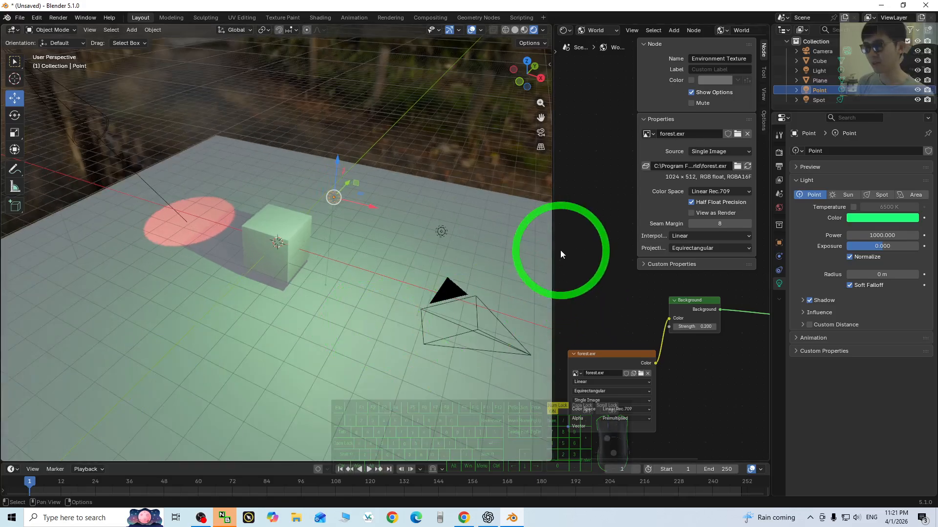
- Widen the 3D viewport against the Shader Editor, and set the green point light's Power to 5000
drag(553, 247, 604, 250)
middle_drag(382, 277, 351, 301)
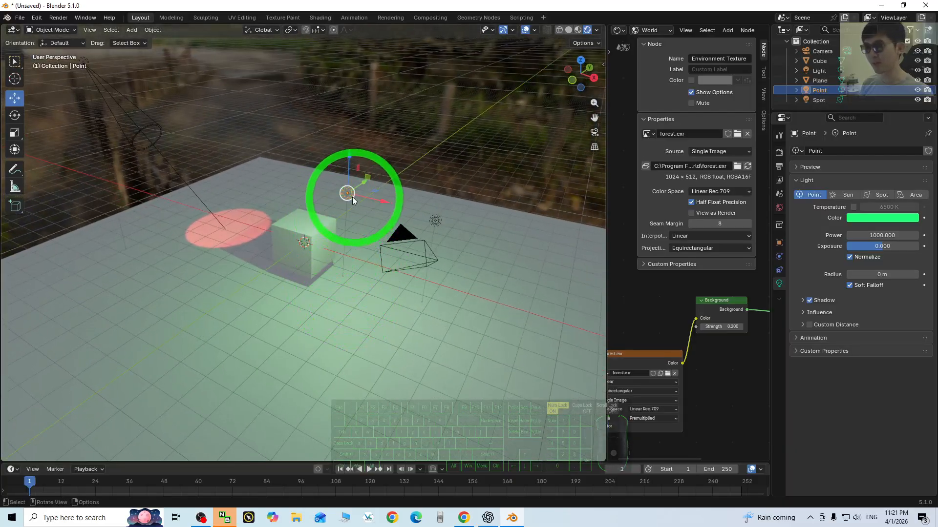
click(892, 234)
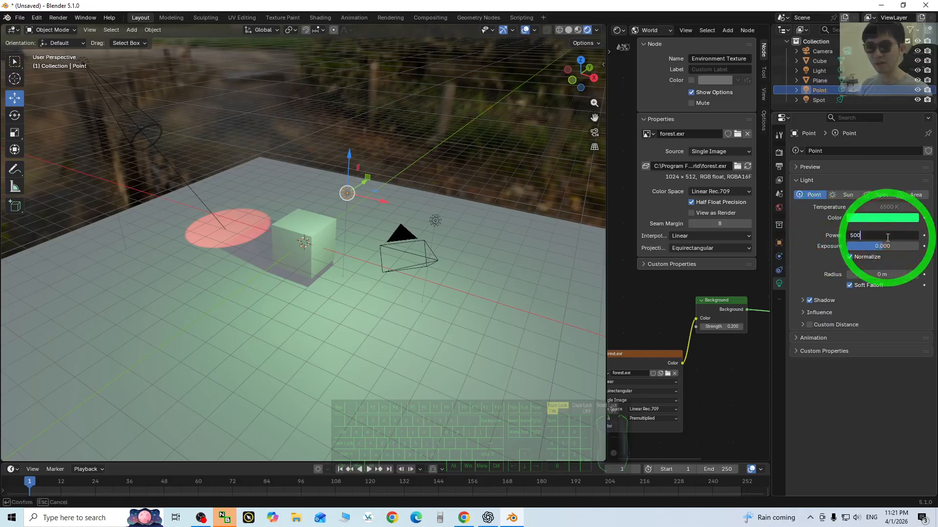
key(Return)
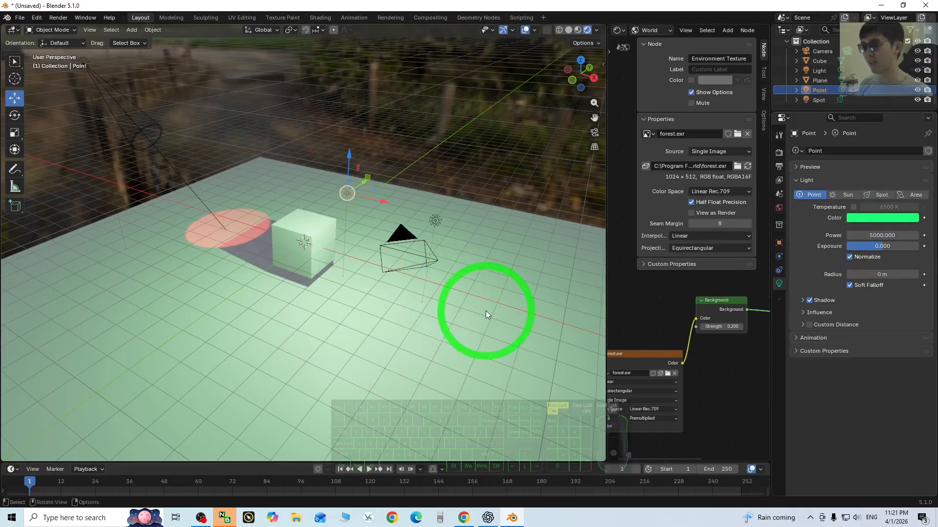
mouse_move(485, 311)
middle_down()
mouse_move(515, 308)
mouse_move(502, 311)
middle_up()
- Select the white point light near the camera, lower it towards the plane and move it about 2.2 m along X
click(132, 145)
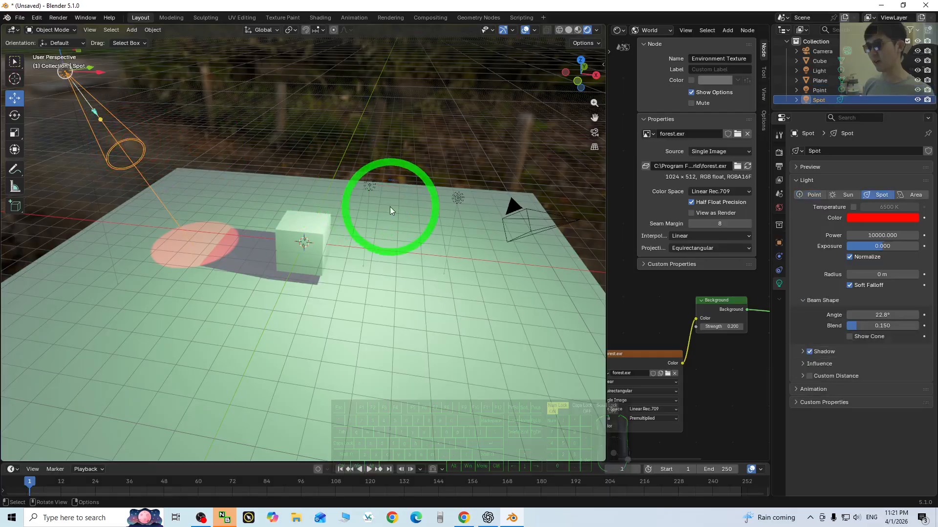
middle_drag(390, 210, 386, 272)
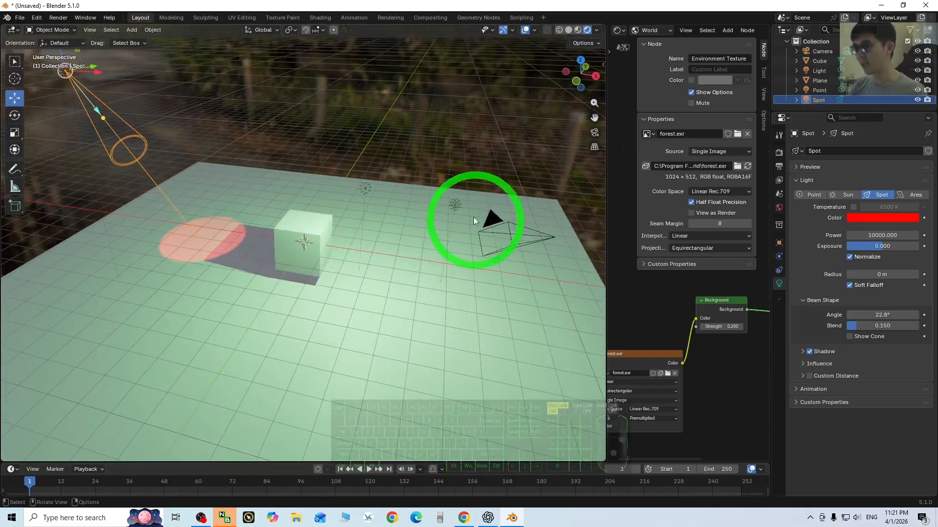
click(454, 205)
drag(460, 168, 451, 246)
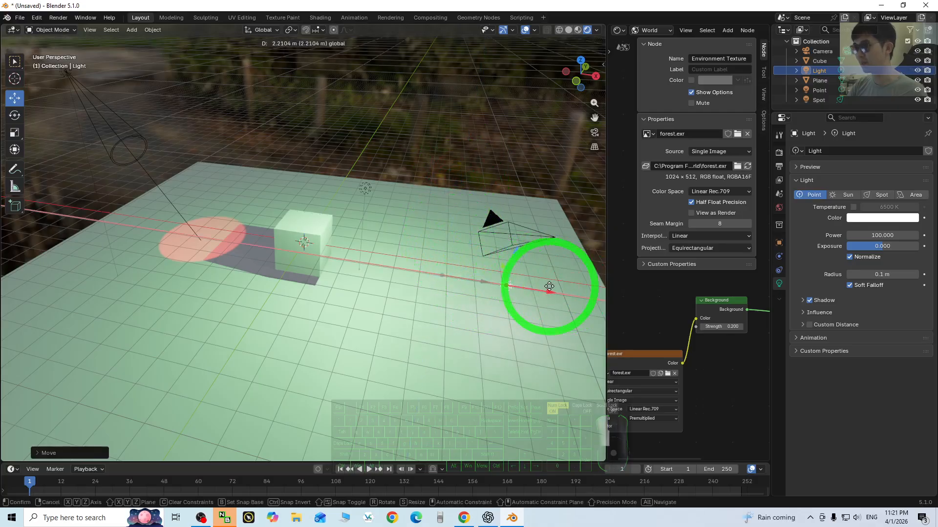